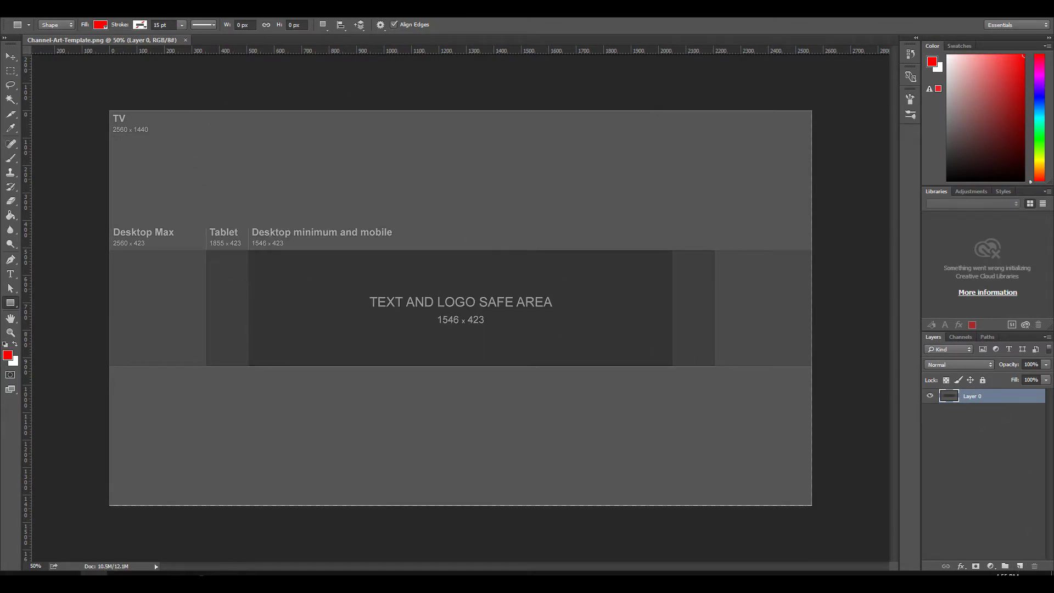
- Draw a rectangle across the full-width 2560 x 423 band and give it a dark red Color Overlay
left_click_drag(108, 250, 857, 366)
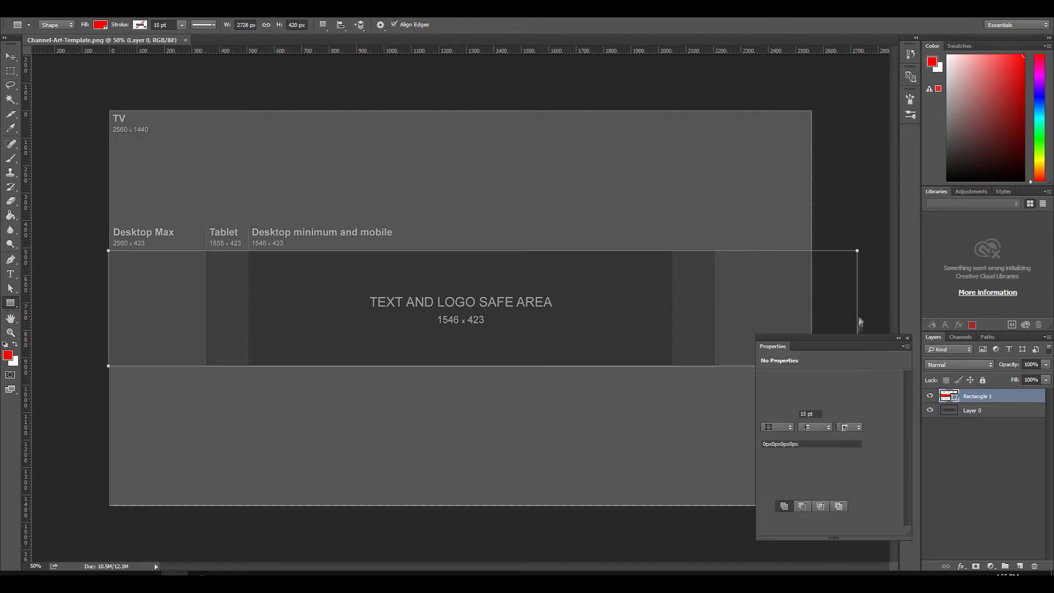
double_click(1000, 400)
left_click(610, 345)
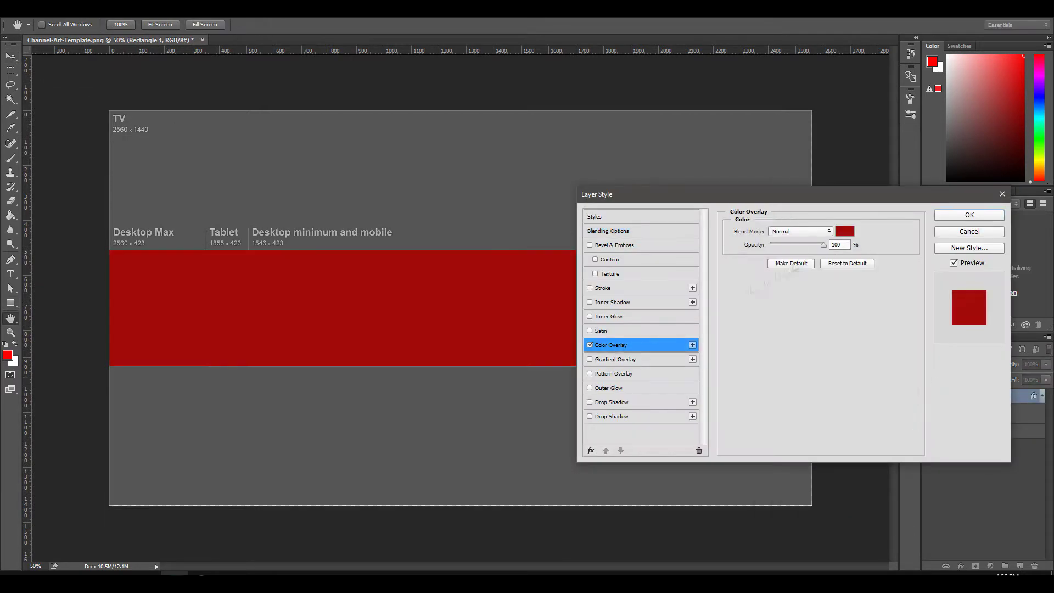
left_click(908, 297)
left_click(867, 173)
mouse_move(866, 172)
left_mouse_down()
mouse_move(855, 210)
mouse_move(866, 211)
left_mouse_up()
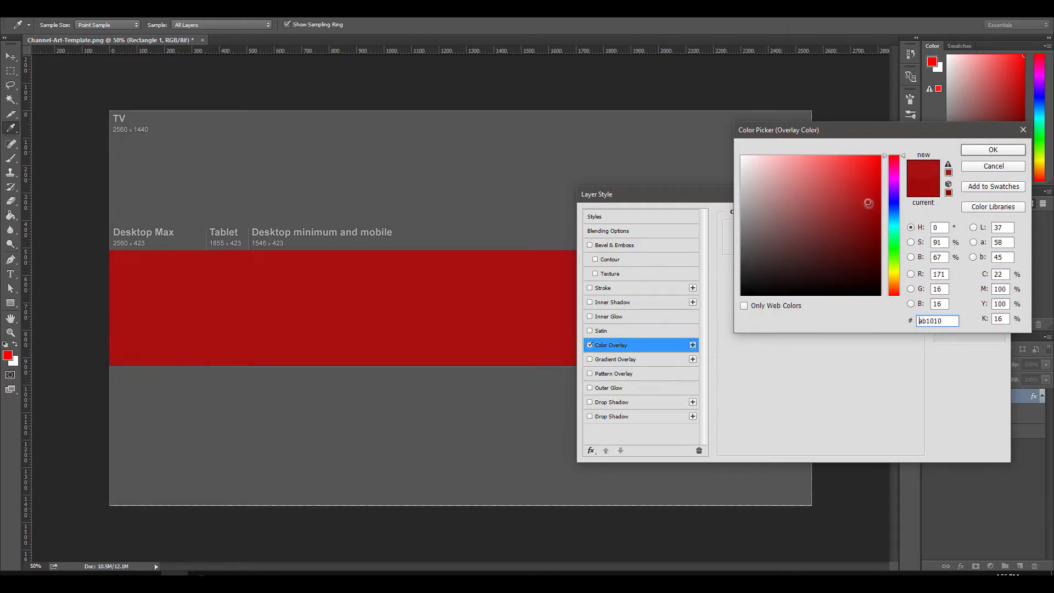
key("Return")
key("Return")
- Paint one soft white 1500 px brush spot at the banner's centre on a new layer and set its blend mode to Overlay
left_click(1020, 566)
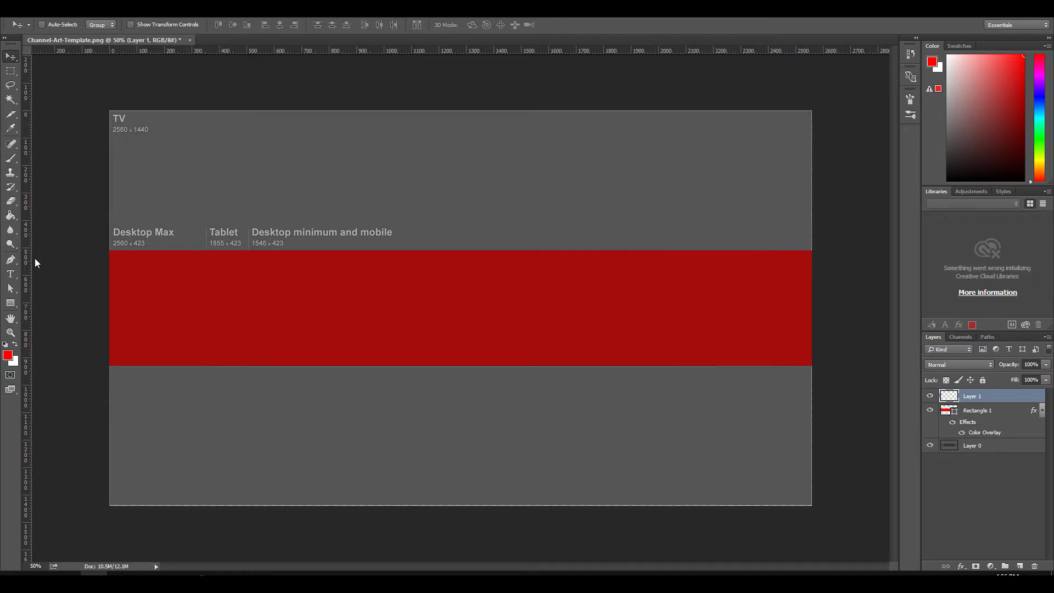
left_click(15, 157)
key("x")
right_click(466, 332)
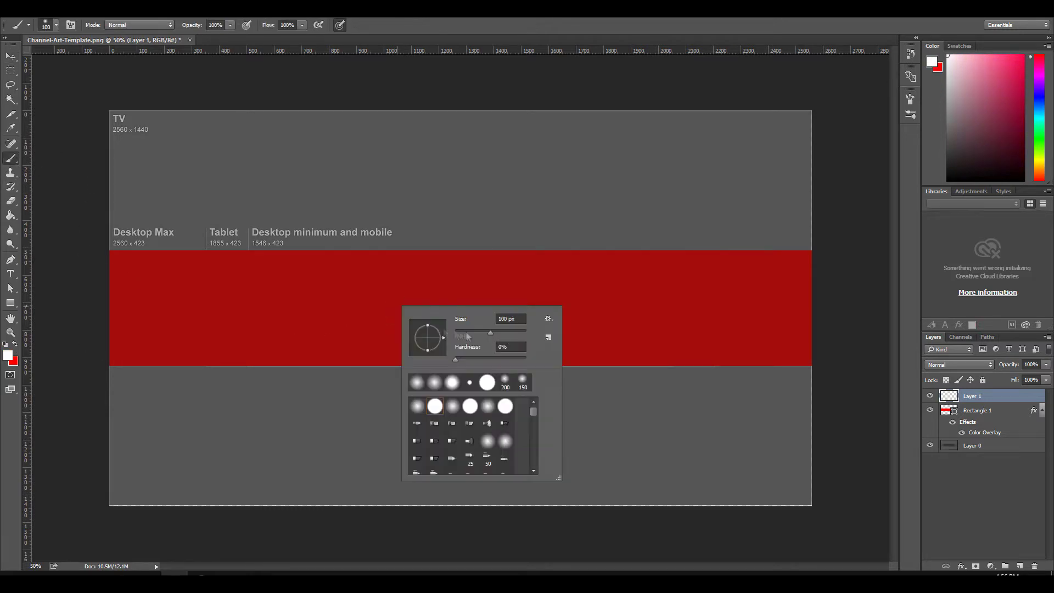
key("Return")
left_click(449, 307)
scroll(966, 364, "down", 10)
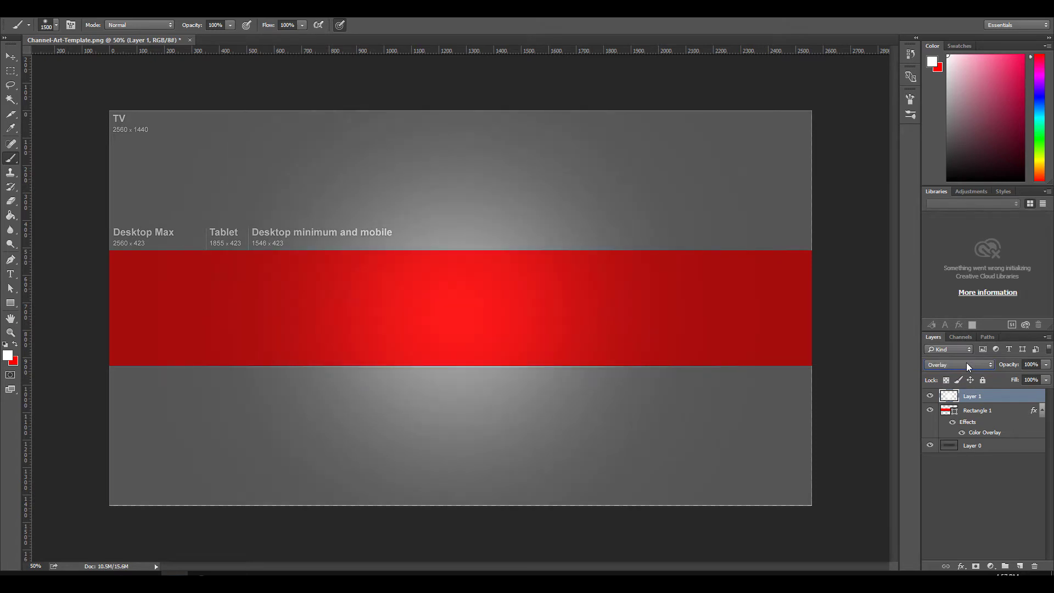
- Add a new blank layer and create the text "FreePSD" on the red band
left_click(1019, 566)
key("t")
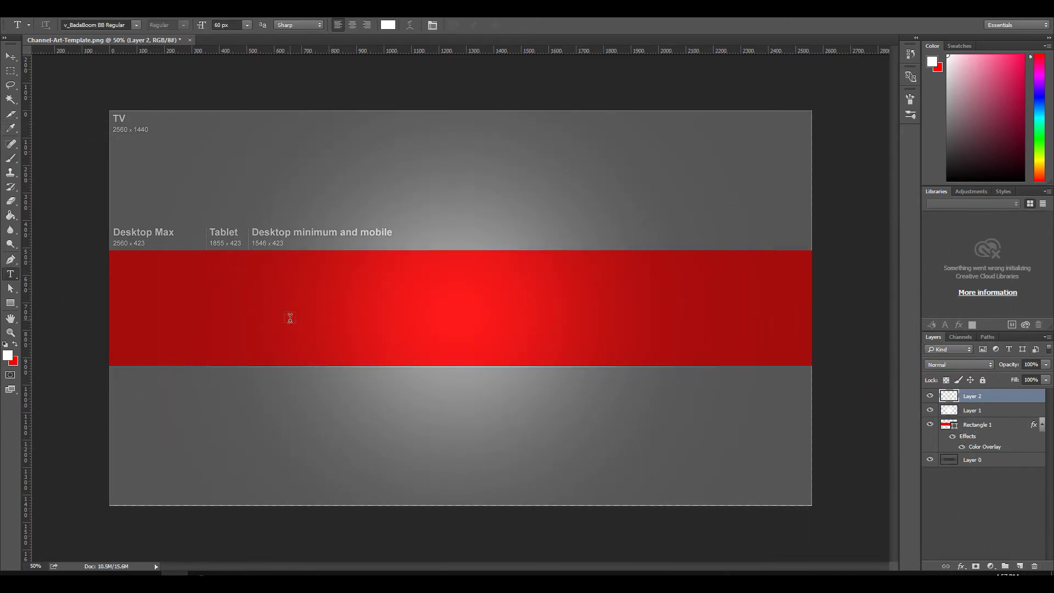
left_click(290, 316)
type("FREEPSD")
- Enlarge the FreePSD text and centre it on the red band
key("ctrl+a")
key("ctrl+shift+period")
key("ctrl+shift+period")
key("ctrl+shift+period")
key("ctrl+Return")
key("v")
left_click_drag(257, 221, 360, 207)
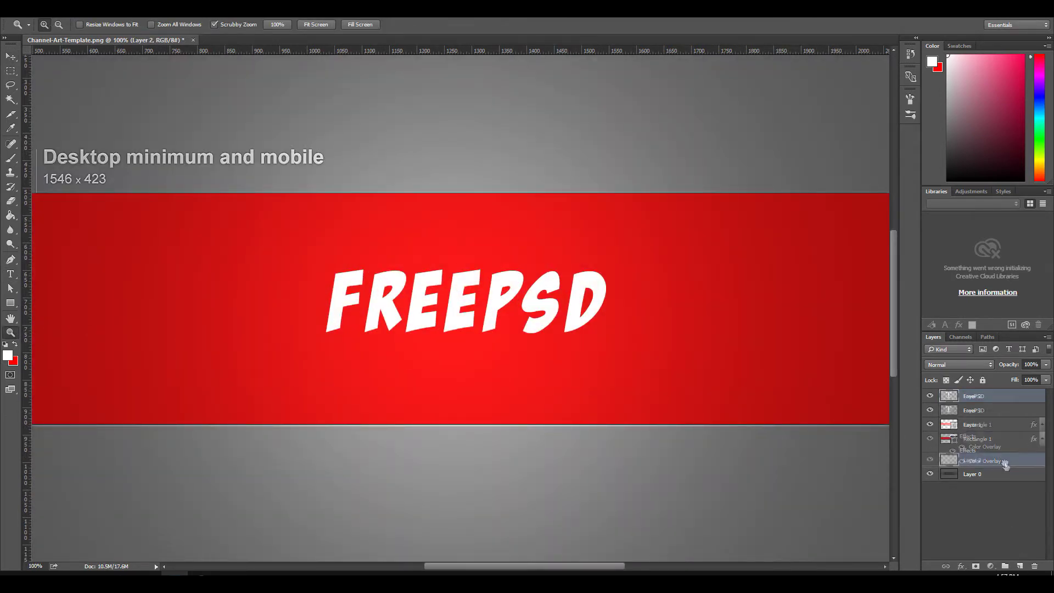
- Set the foreground colour to orange ffa200 and switch to the Brush tool
key("i")
left_click(8, 355)
type("ffa200")
key("Return")
key("b")
right_click(489, 301)
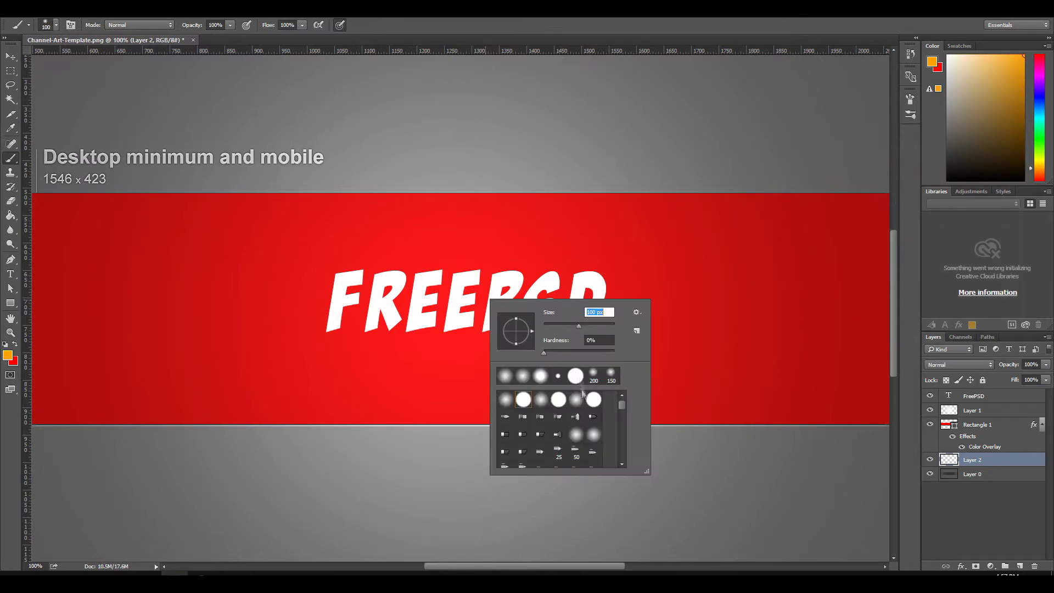
key("Escape")
- Move Layer 2 above Rectangle 1 and set up a hard brush with a deeper orange
key("ctrl+bracketright")
right_click(483, 262)
left_click(932, 61)
left_click(824, 208)
left_click(1004, 148)
left_click_drag(165, 280, 889, 330)
key("ctrl+z")
- Paint three 150 px orange circles around the upper part of the FreePSD text on Layer 2
right_click(379, 295)
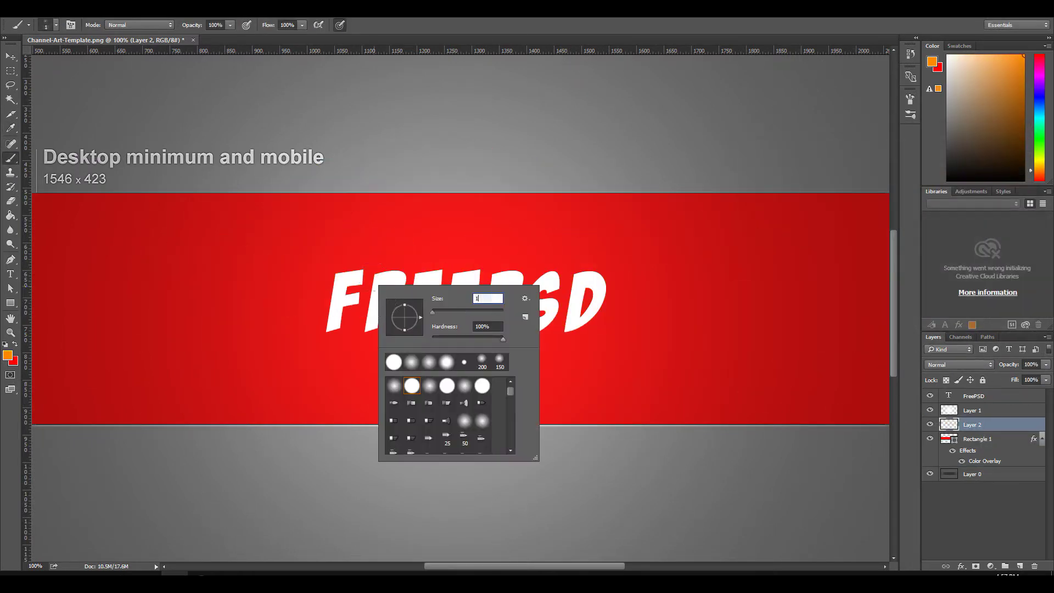
type("150")
key("Return")
left_click(325, 262)
left_click(600, 264)
left_click(516, 244)
- Paint two 250 px orange circles behind the lower left and lower right of the text
right_click(550, 296)
type("250")
key("Return")
left_click(591, 336)
left_click(381, 343)
- Paint small orange bumps along the outer edges of the circles to the left of the text
right_click(412, 322)
type("50")
key("Return")
left_click(314, 331)
left_click(358, 395)
right_click(397, 340)
key("Return")
- Paint three 50 px orange circles around the right side of the cloud
right_click(419, 338)
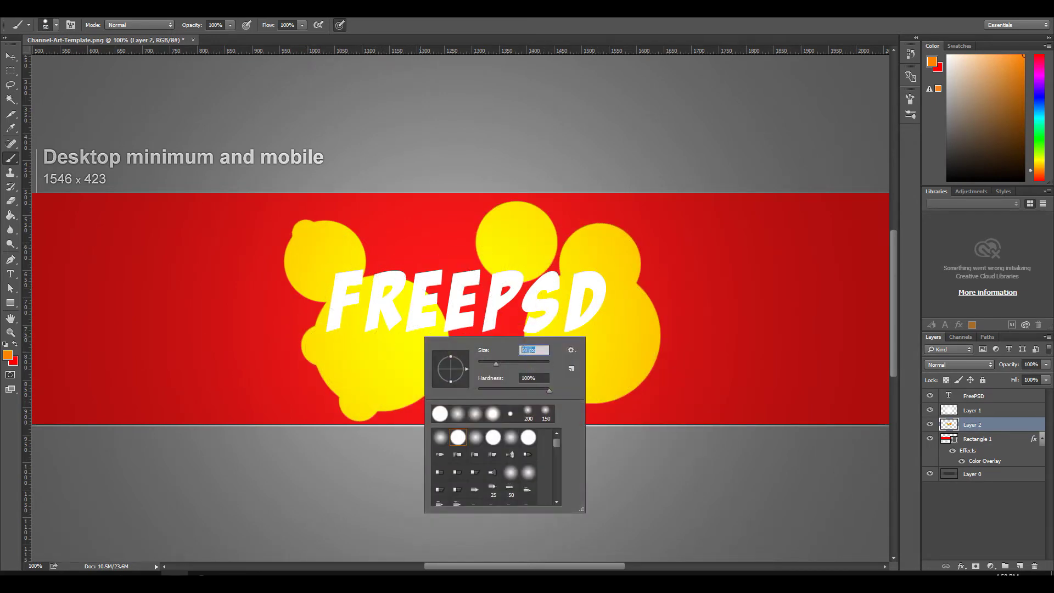
key("Return")
left_click(636, 224)
left_click(681, 218)
left_click(709, 359)
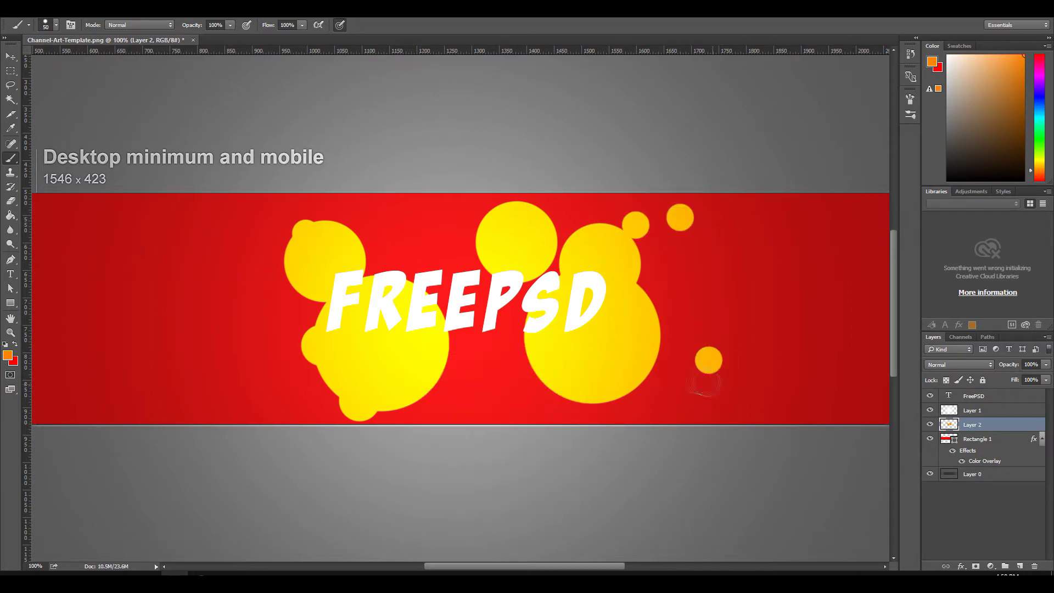
- Fill the cloud with two 240 px orange circles, one below the text's centre and one at the upper left
right_click(558, 362)
type("240")
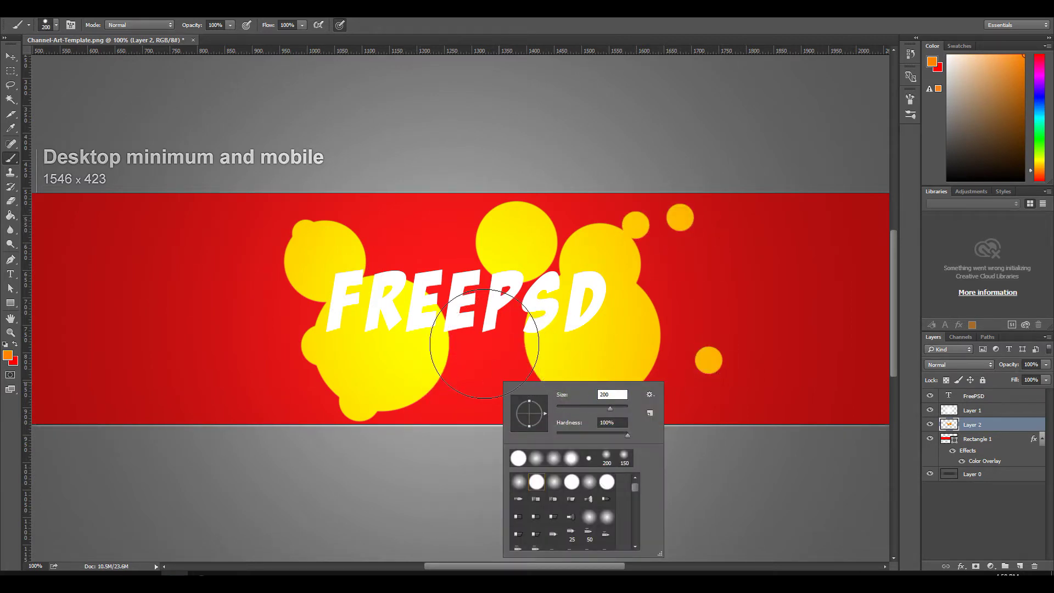
key("Return")
left_click(487, 335)
left_click(401, 262)
key("ctrl+z")
- Close the remaining gaps in the cloud's upper part with two 150 px orange circles
right_click(523, 303)
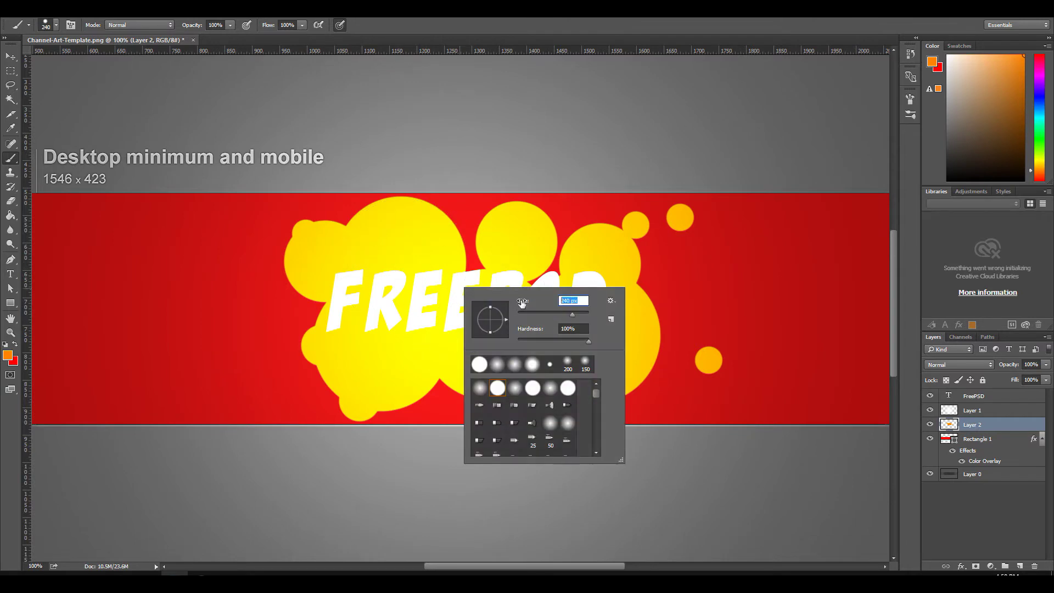
key("Return")
key("bracketright")
key("bracketright")
key("bracketright")
key("bracketright")
key("bracketright")
key("bracketright")
key("bracketright")
left_click(471, 246)
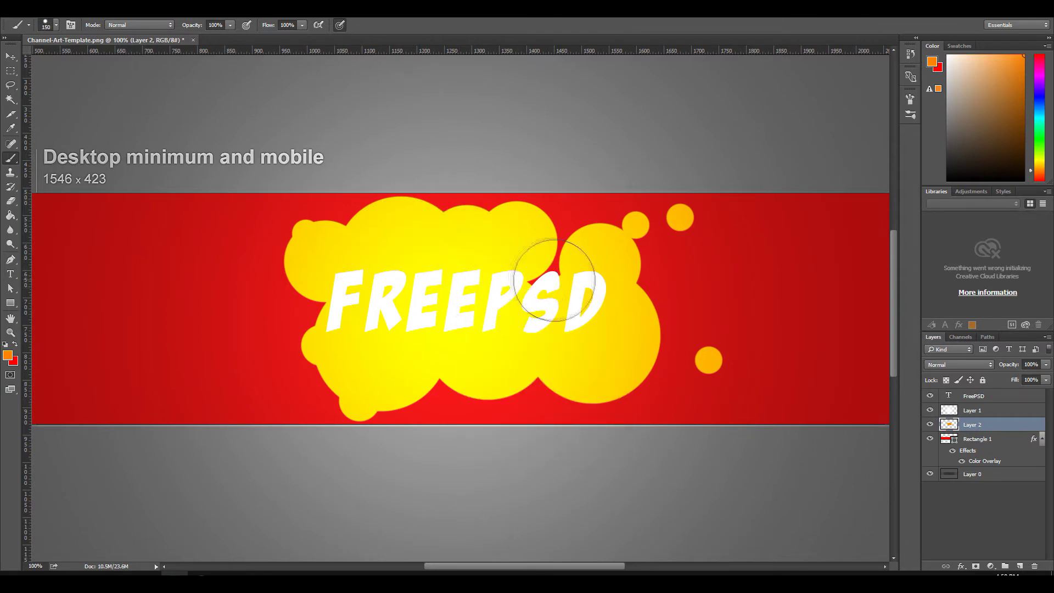
left_click(553, 272)
- Paint a small orange droplet and two 15 px ones off the cloud's left edge
right_click(431, 303)
type("40")
key("Return")
left_click(287, 318)
right_click(360, 318)
type("15")
left_click(286, 342)
left_click(256, 265)
- Add tiny orange droplets outside the cloud's lower-left side and beneath it, starting with a 5 px brush
right_click(361, 372)
type("5")
key("Return")
left_click(290, 392)
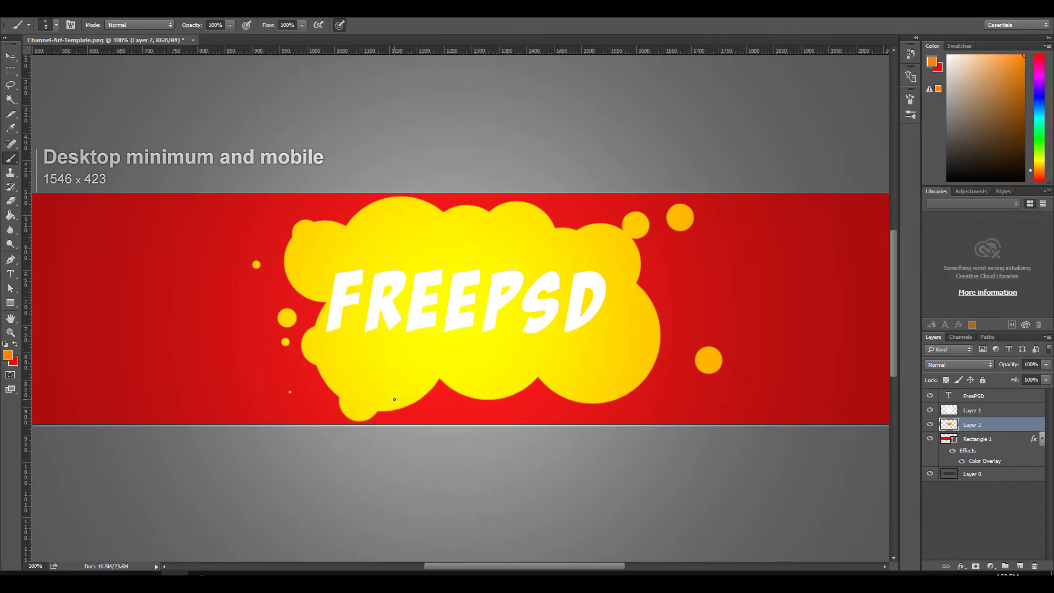
right_click(438, 394)
key("Return")
left_click(412, 418)
- Paint orange droplets of 15 px and 8 px below the notch in the cloud's lower-right edge
right_click(471, 395)
type("10")
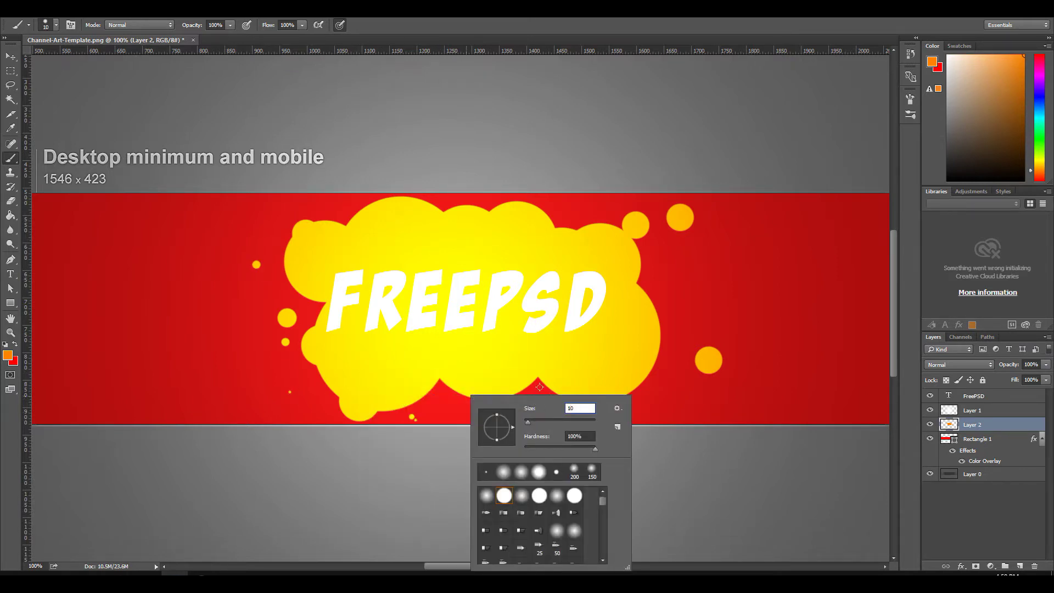
key("BackSpace")
type("5")
key("Return")
left_click(540, 387)
right_click(562, 394)
type("8")
key("Return")
left_click(557, 400)
- Paint a 12 px orange droplet right of the cloud and a 20 px one on its upper edge
right_click(584, 374)
type("12")
key("Return")
left_click(673, 271)
right_click(689, 308)
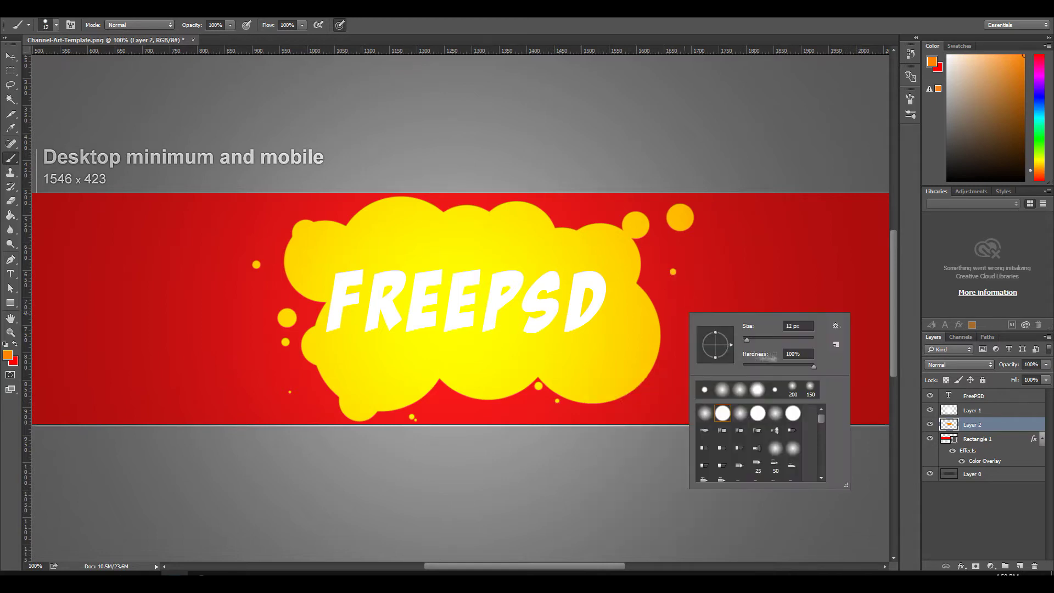
type("20")
key("Return")
left_click(428, 198)
- Paint small orange bumps along the cloud's lower-left edge, finishing with a 15 px brush
right_click(437, 245)
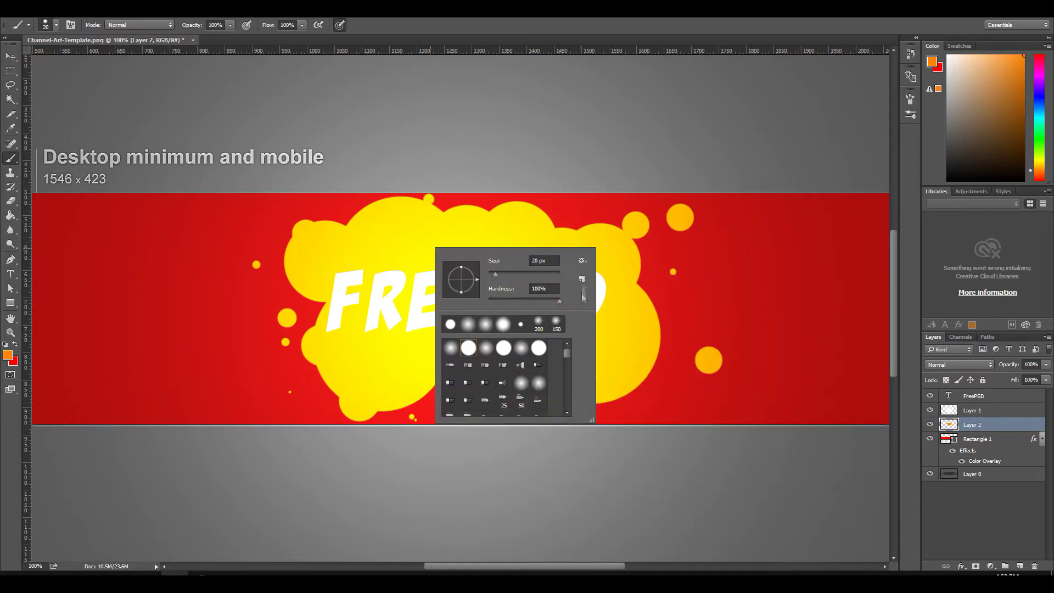
type("15")
key("Return")
left_click(400, 407)
right_click(458, 388)
type("15")
key("Return")
- Add a new layer beneath Layer 2 and set the foreground colour to a darker orange
left_click(1019, 566)
left_click_drag(992, 425, 992, 439)
left_click(932, 62)
left_click(872, 190)
left_click(993, 151)
- Paint three 150 px dark orange circles peeking out behind the cloud's right, upper and left edges
right_click(674, 312)
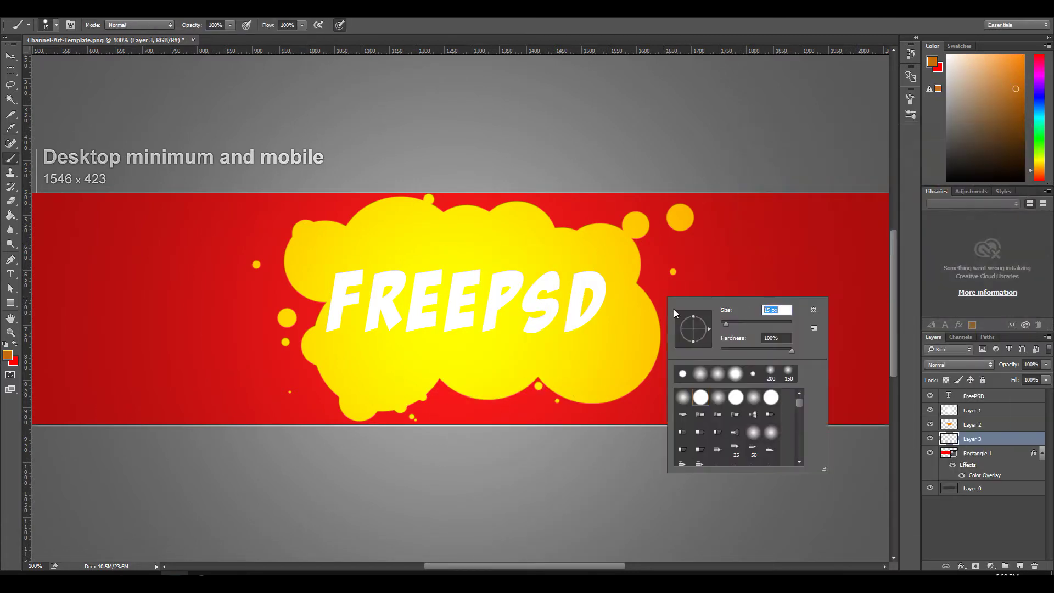
key("Return")
left_click(619, 289)
left_click(494, 237)
left_click(348, 311)
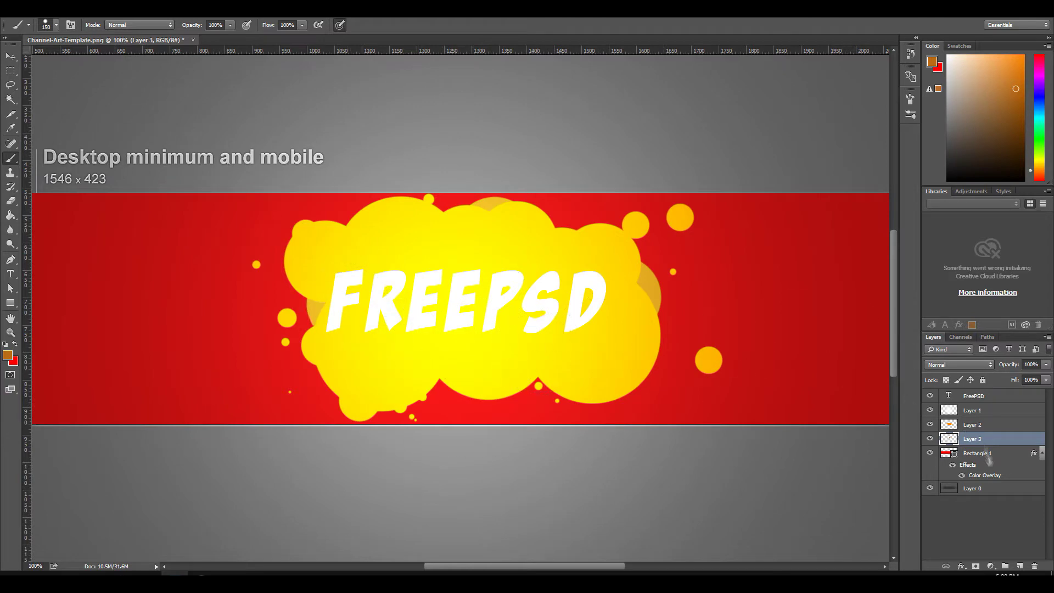
- Move the Overlay glow layer directly above Rectangle 1, and add a new layer over it with white as foreground colour
left_click_drag(972, 411, 993, 447)
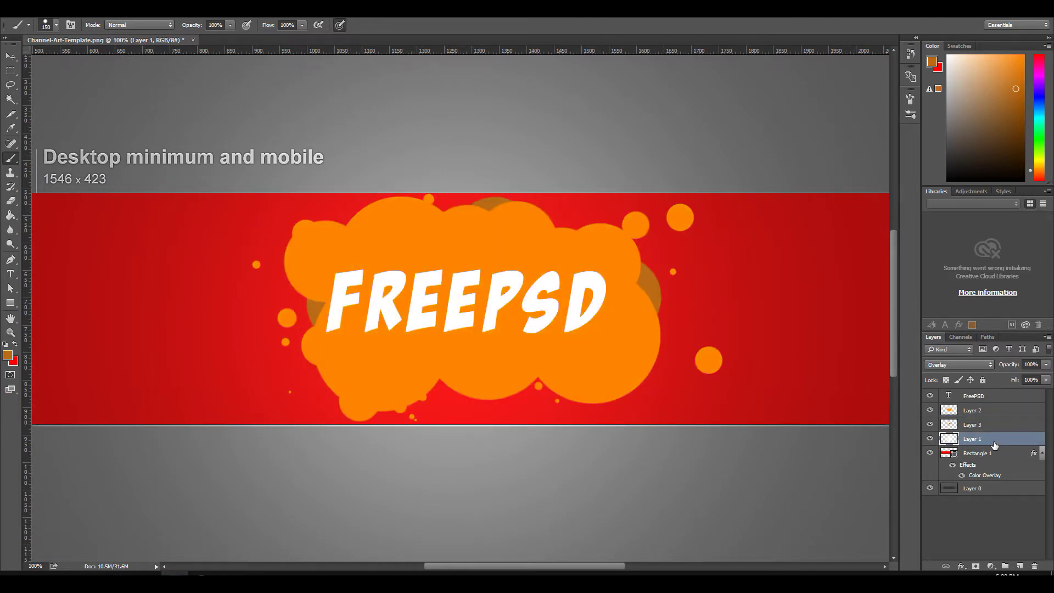
left_click(1019, 566)
left_click(932, 61)
left_click(742, 155)
left_click(992, 150)
- Paint three small white dots of varying size to the right of the cloud
right_click(678, 279)
type("20")
left_click(682, 287)
right_click(686, 286)
left_click(708, 242)
right_click(715, 274)
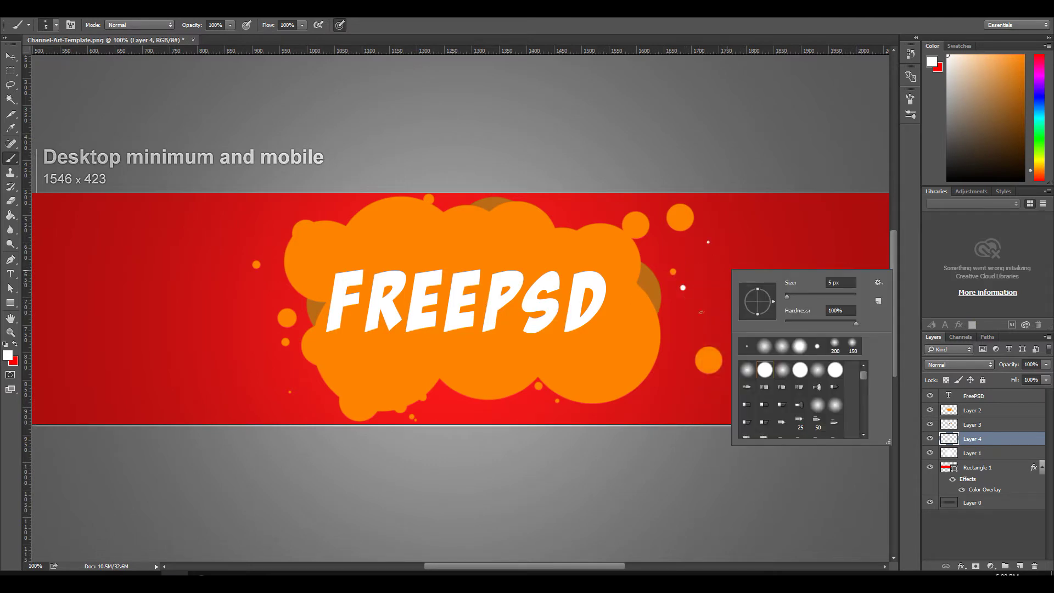
left_click(696, 301)
- Paint a 15 px white dot beneath the cloud and an 8 px white dot to its lower left
right_click(687, 327)
type("15")
key("Return")
left_click(514, 406)
right_click(442, 328)
type("8")
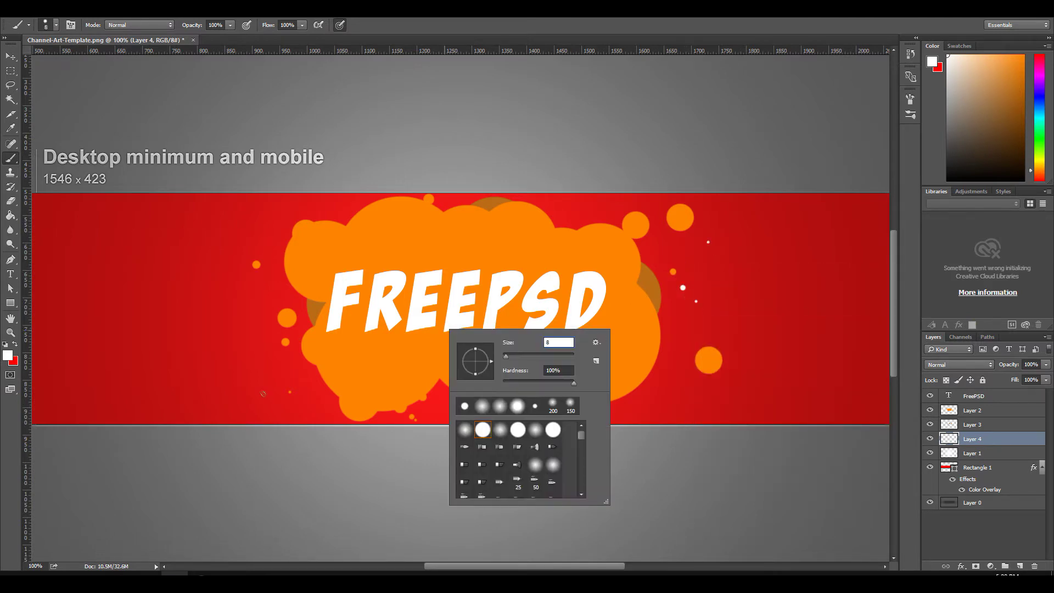
key("Return")
left_click(258, 381)
- Paint white dots left of the cloud, at its upper left (10 px) and above it (14 px), and add a new layer above Layer 4
right_click(328, 364)
key("Return")
left_click(264, 326)
right_click(291, 293)
type("10")
key("Return")
left_click(252, 232)
right_click(358, 254)
type("14")
key("Return")
left_click(561, 199)
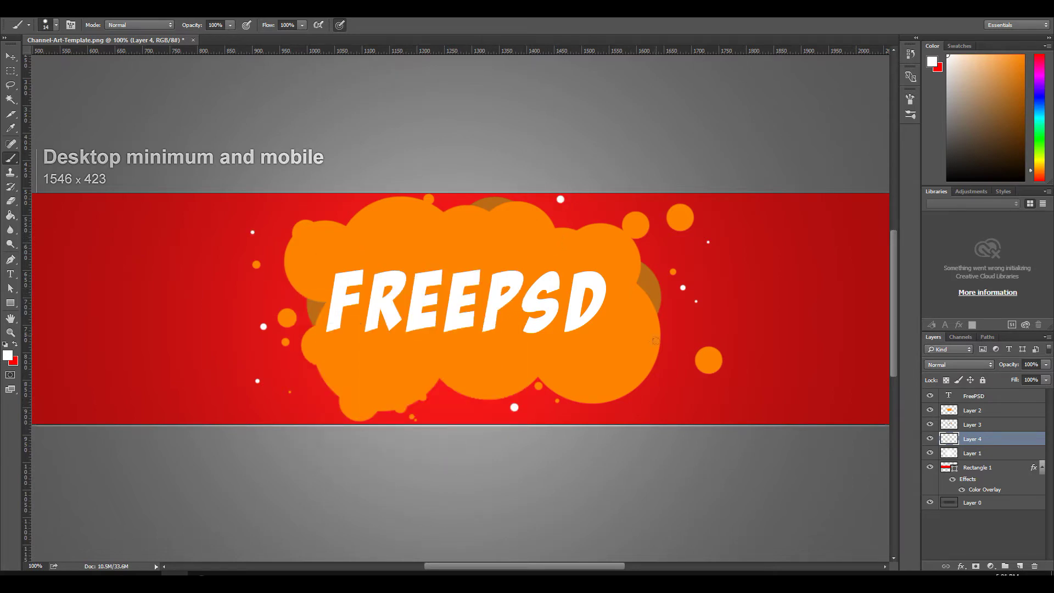
left_click(1020, 566)
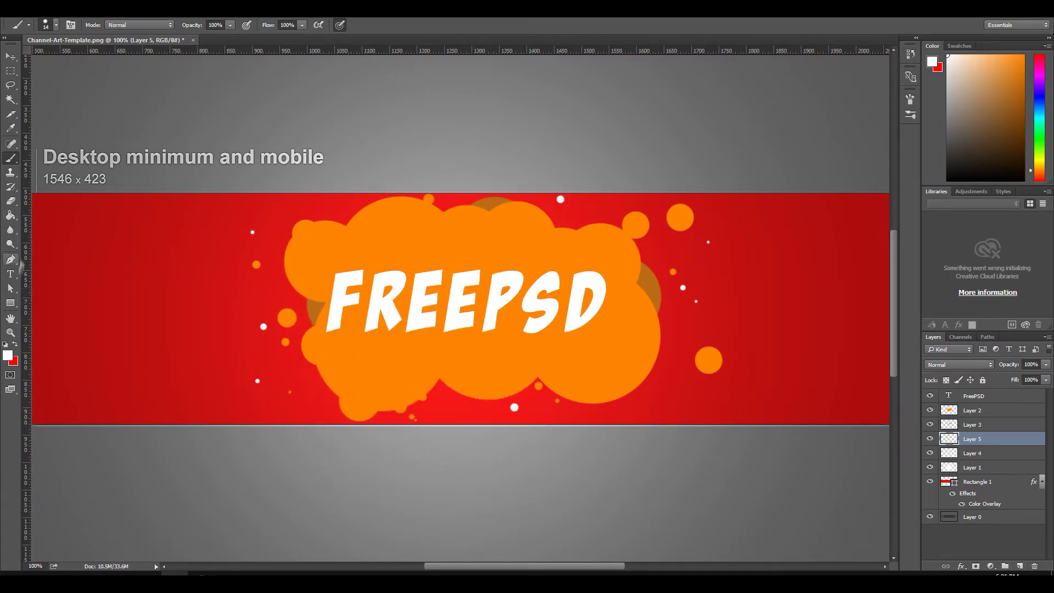
left_click(12, 261)
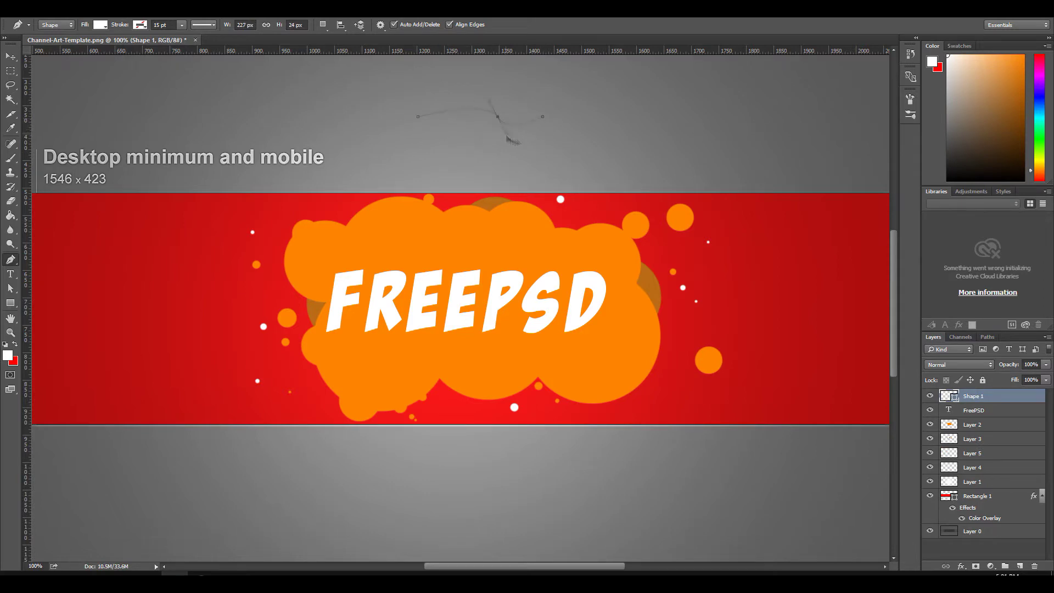
left_click_drag(490, 119, 434, 111)
left_click_drag(367, 112, 476, 130)
key("Delete")
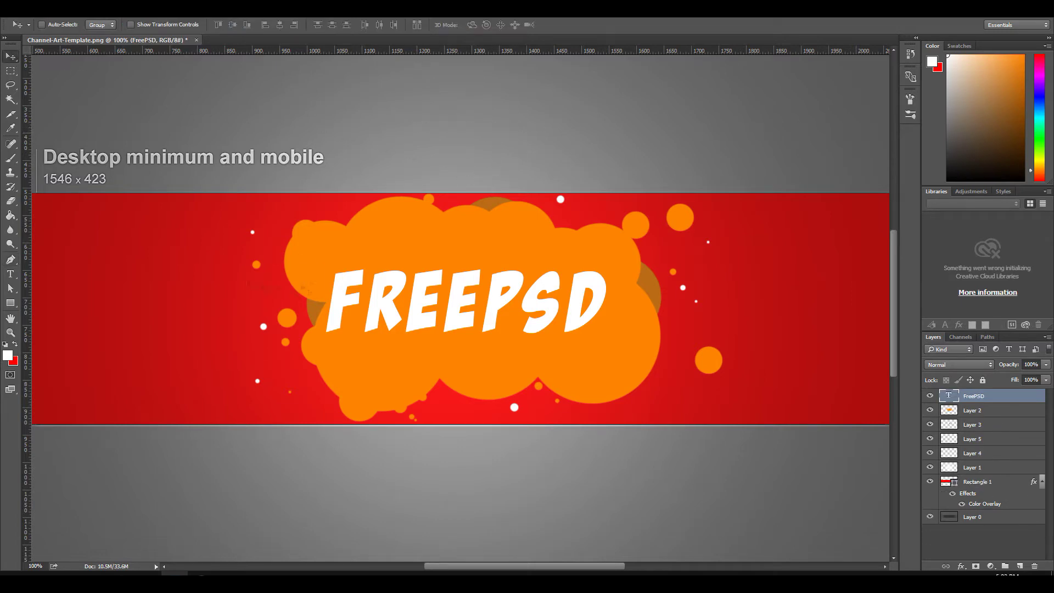
- Apply a yellow-orange Color Overlay (#fa9c09) to the cloud on Layer 2
key("z")
left_click(427, 477, "alt")
left_click(427, 477, "alt")
left_click(972, 410)
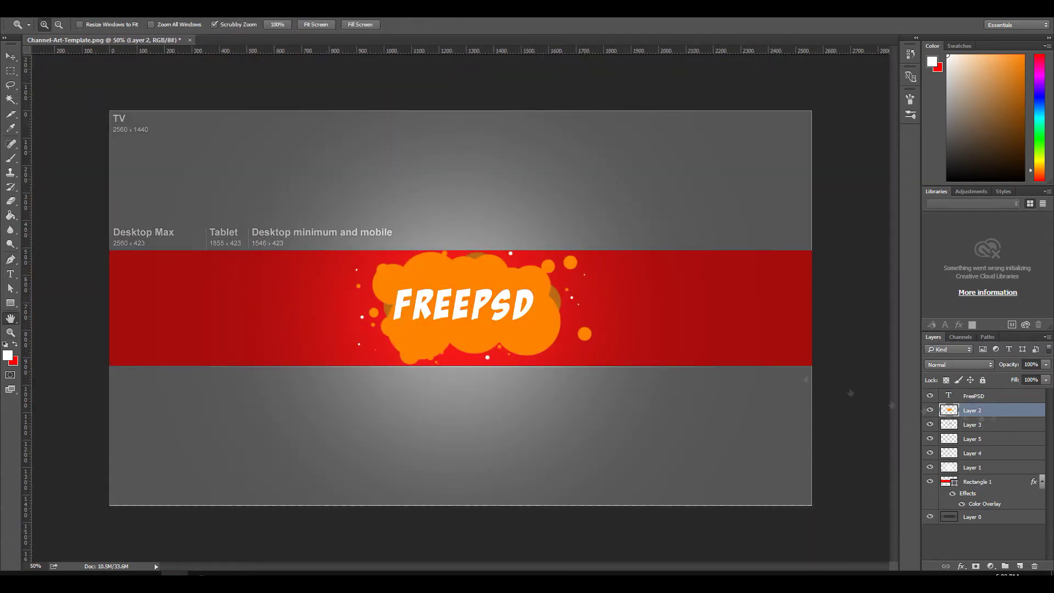
double_click(998, 410)
left_click(590, 345)
left_click(842, 228)
left_click(851, 161)
left_click(894, 282)
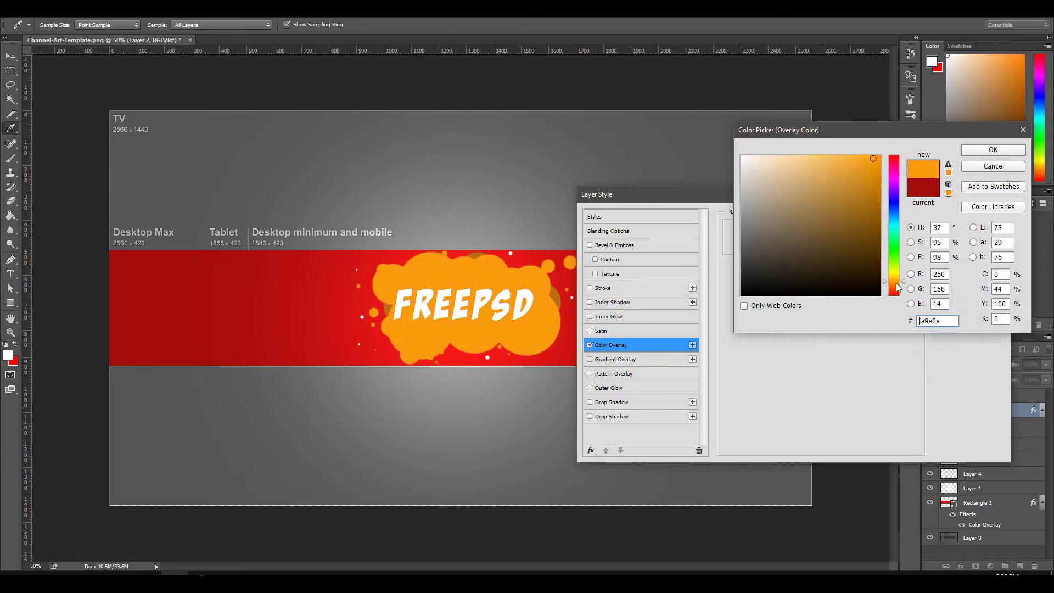
left_click(993, 150)
left_click(966, 217)
- Apply a slightly darker orange Color Overlay to the background circles on Layer 3
left_click(1004, 449)
left_click(590, 345)
left_click(842, 228)
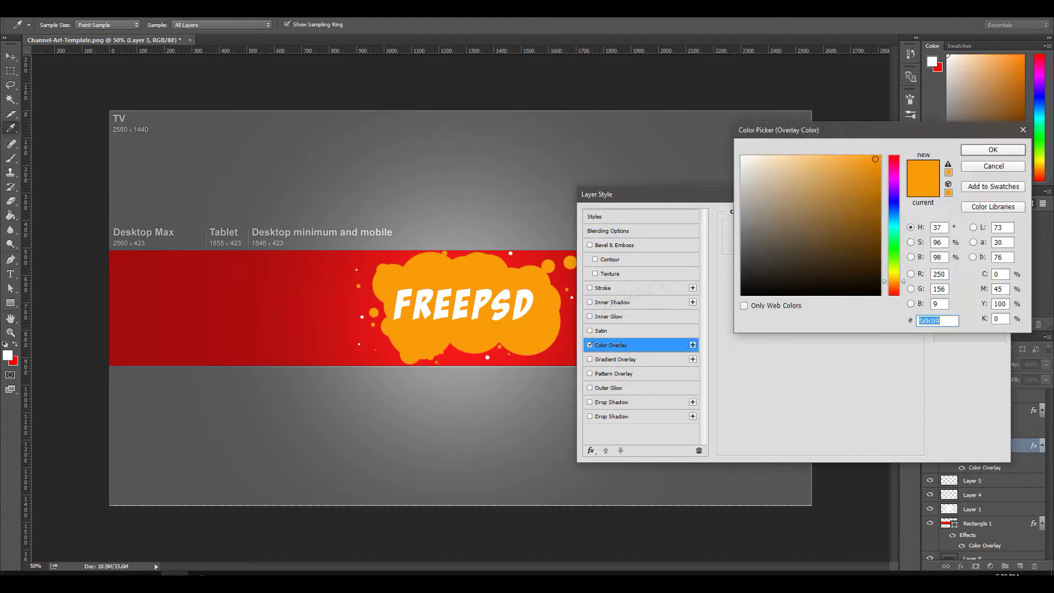
left_click(873, 165)
left_click(993, 149)
left_click(967, 217)
- Rotate the FreePSD text slightly counter-clockwise so it rises toward the right
left_click(941, 396)
key("v")
left_click_drag(545, 276, 552, 274)
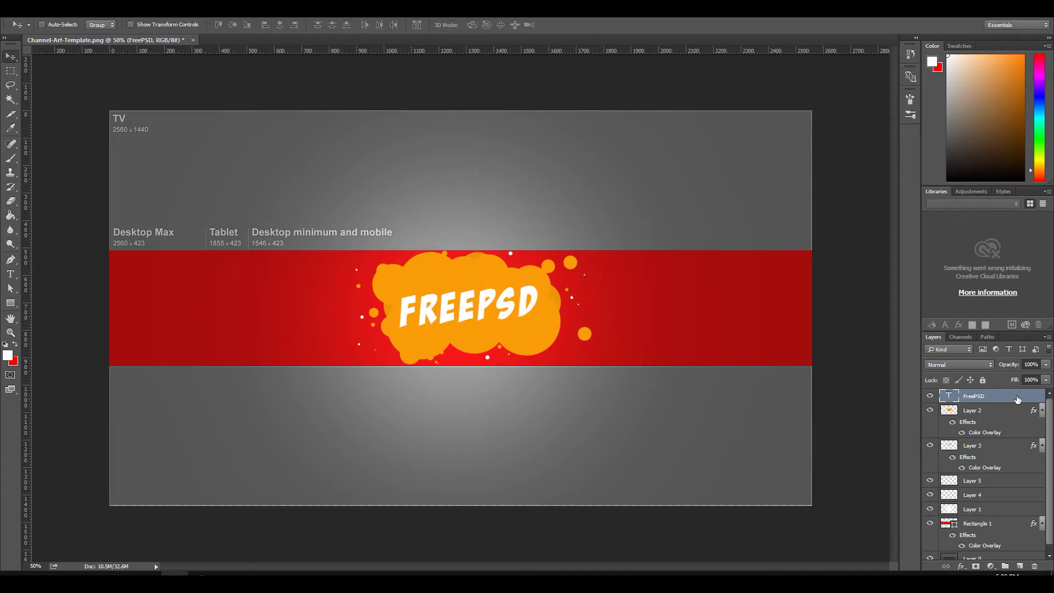
- Add a bright red Color Overlay to the FreePSD text layer
double_click(1017, 396)
left_click(611, 345)
left_click(845, 231)
left_click(903, 165)
left_click(993, 149)
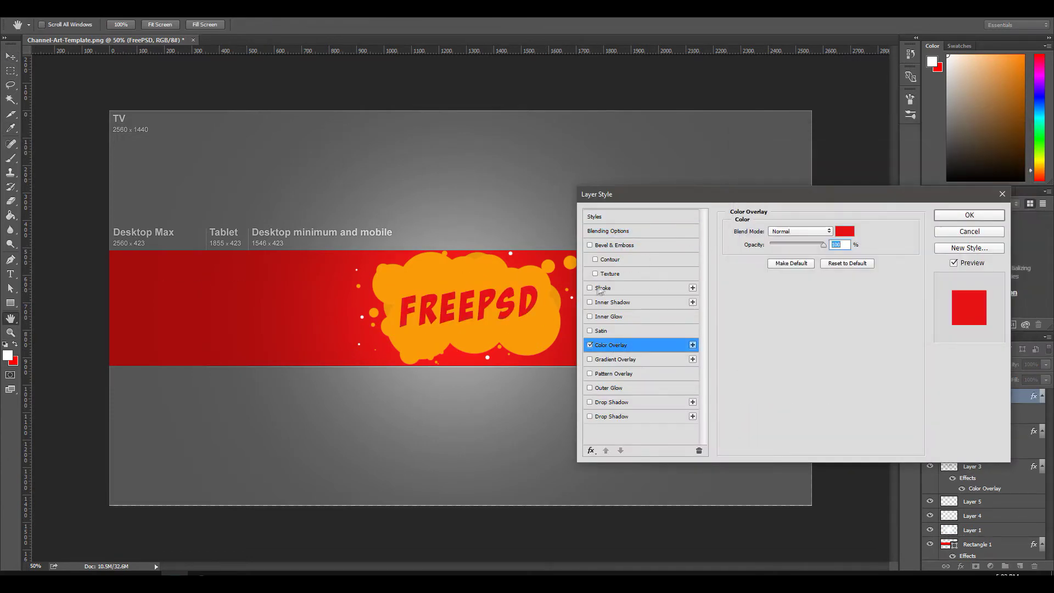
- Try a dark red drop shadow on the FreePSD text with 100% opacity, 120° angle and 7 px distance
left_click(599, 402)
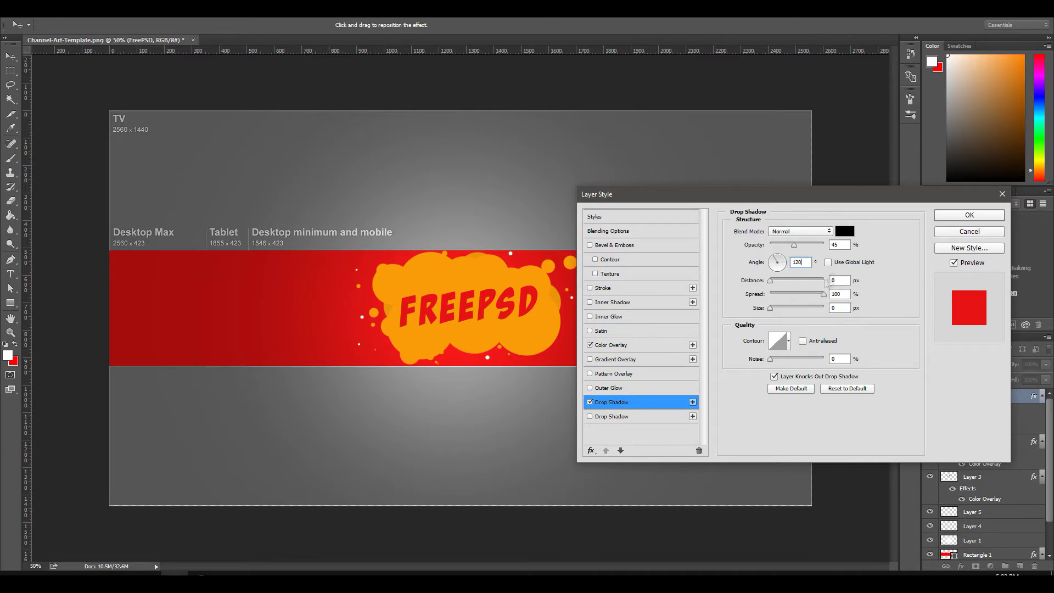
left_click(844, 231)
left_click_drag(535, 281, 535, 281)
left_click(894, 160)
left_click(993, 149)
left_click(845, 231)
left_click(897, 163)
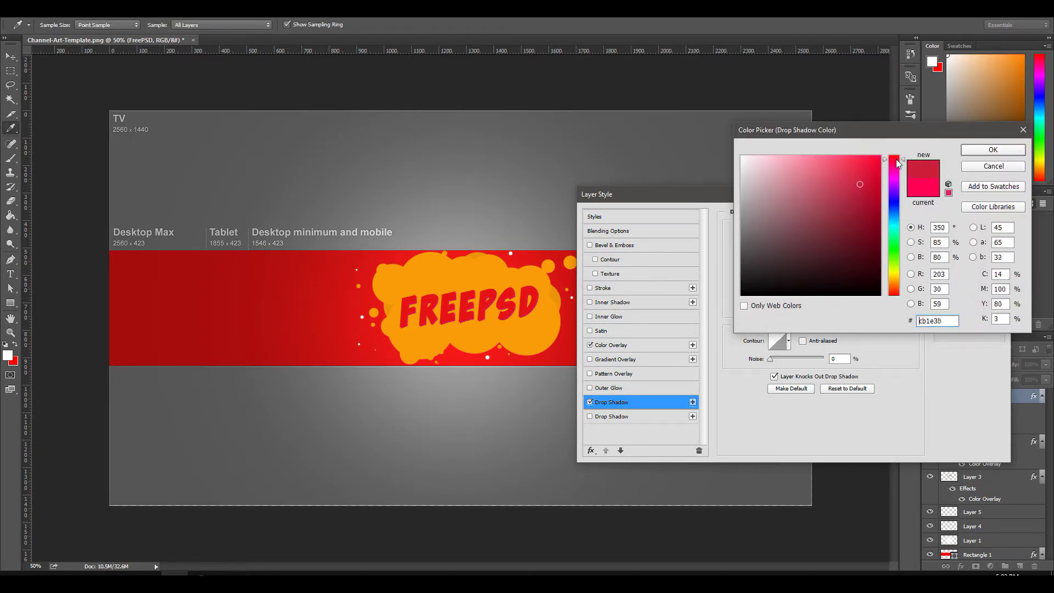
key("Return")
left_click(795, 280)
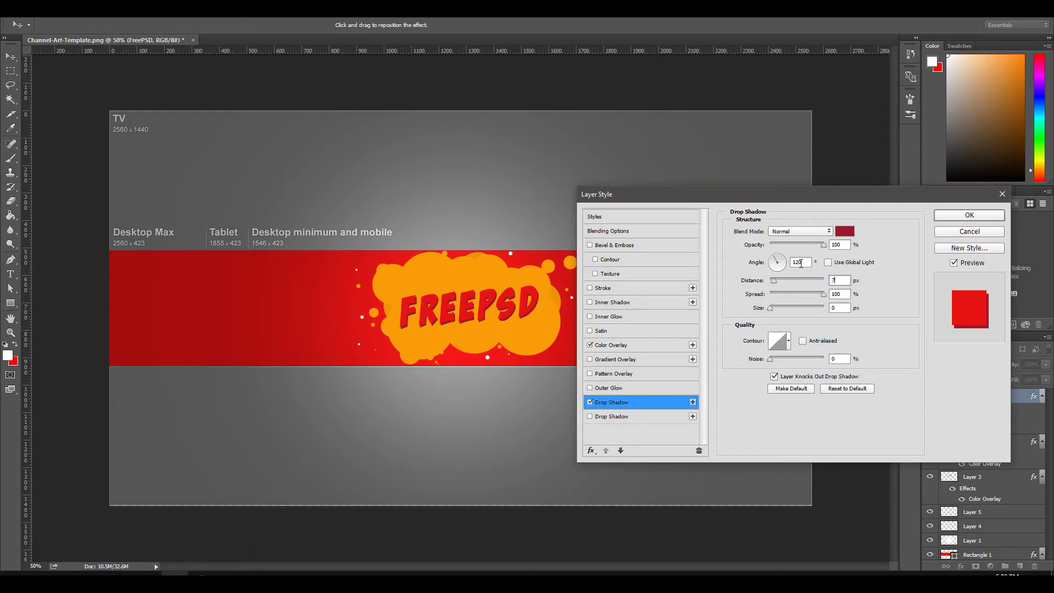
left_click(590, 288)
left_click(590, 288)
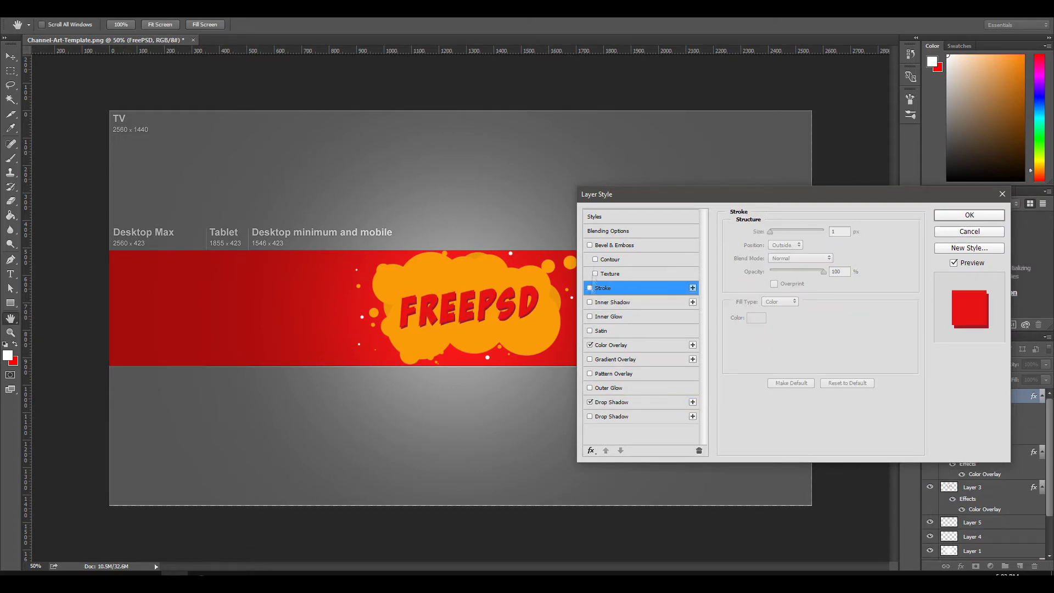
- Add an inner shadow to the FreePSD text in Normal mode, coloured dark crimson, at a -60° angle
left_click(610, 345)
left_click(609, 302)
left_click(778, 270)
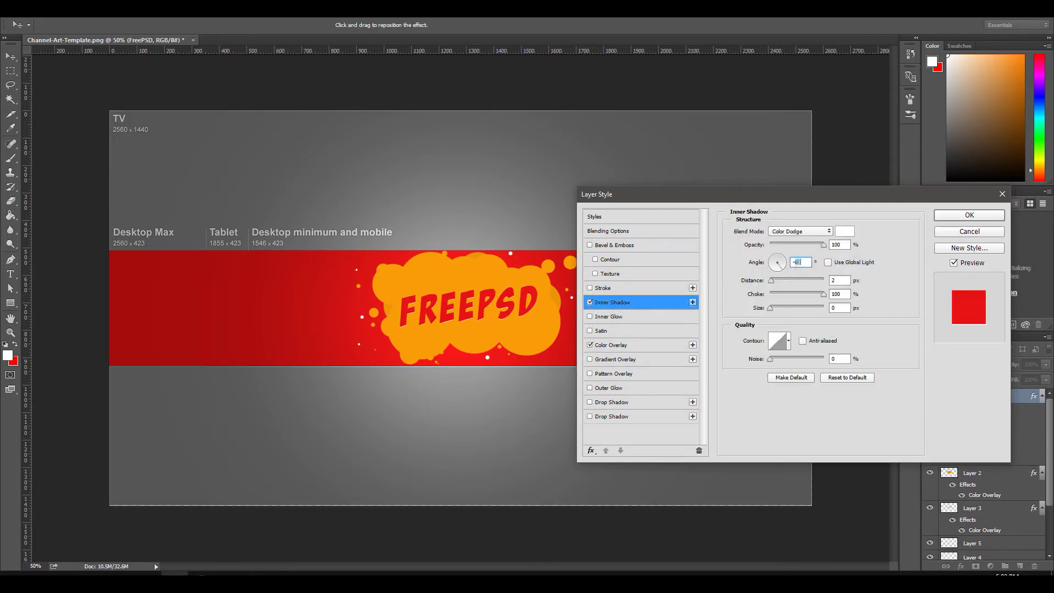
left_click(800, 231)
left_click(845, 231)
left_click(864, 214)
key("Return")
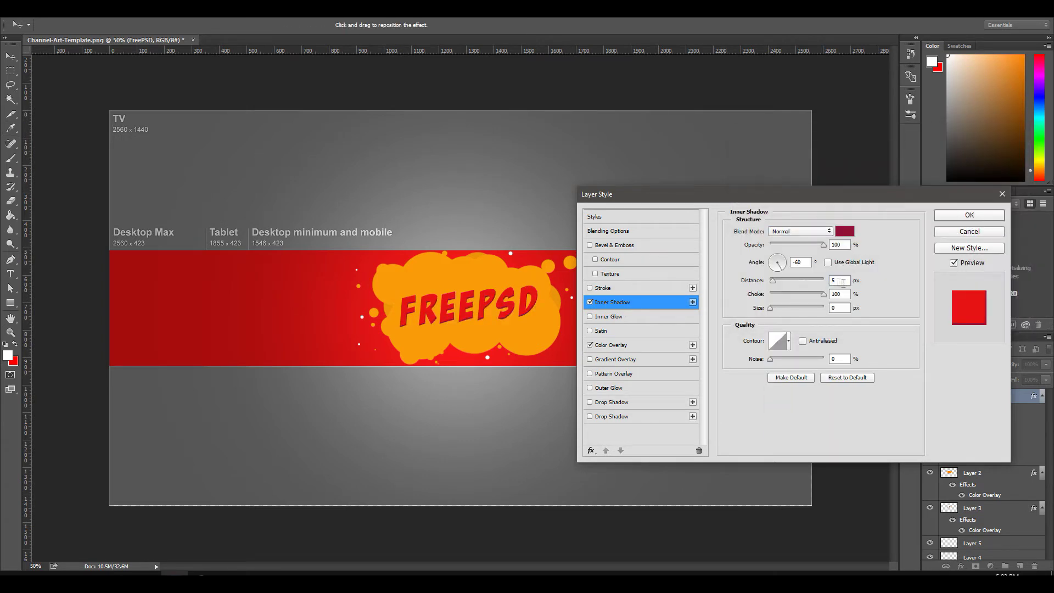
- Add a 4 px white outside stroke to the FreePSD text and apply the layer style without a drop shadow
left_click(603, 288)
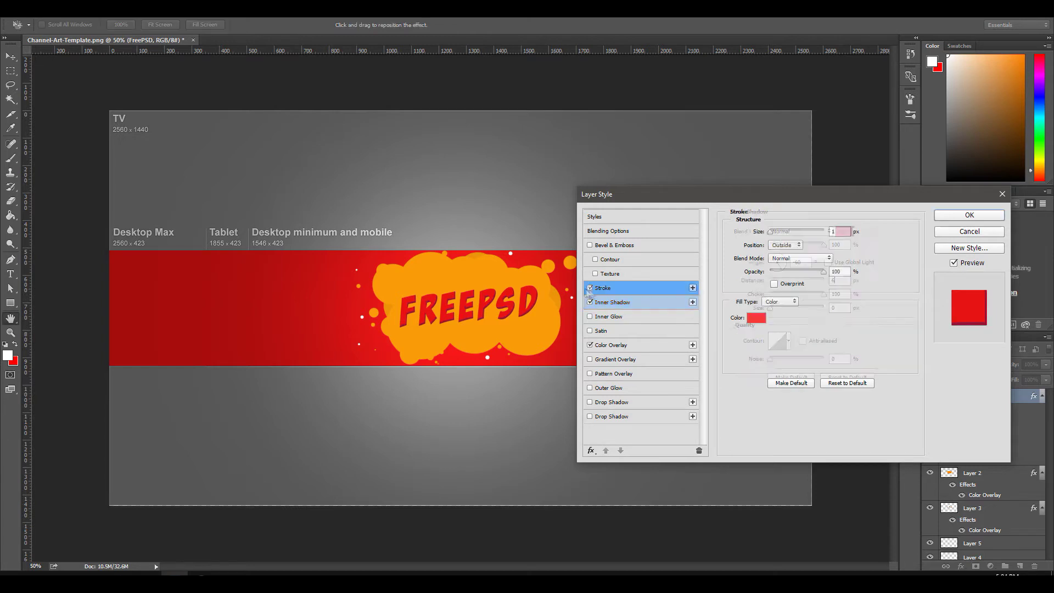
type("4")
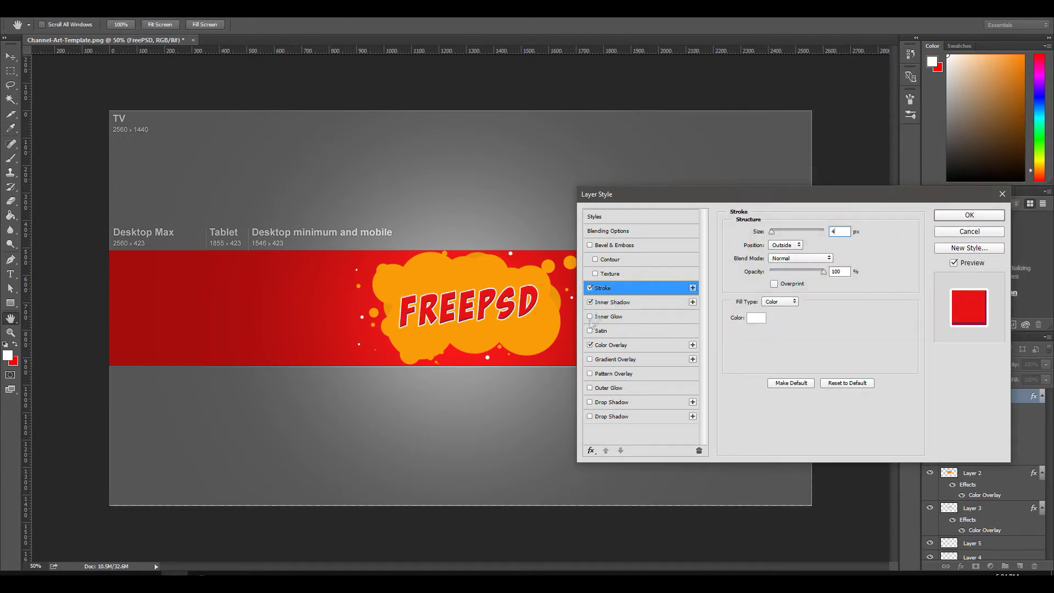
left_click(591, 402)
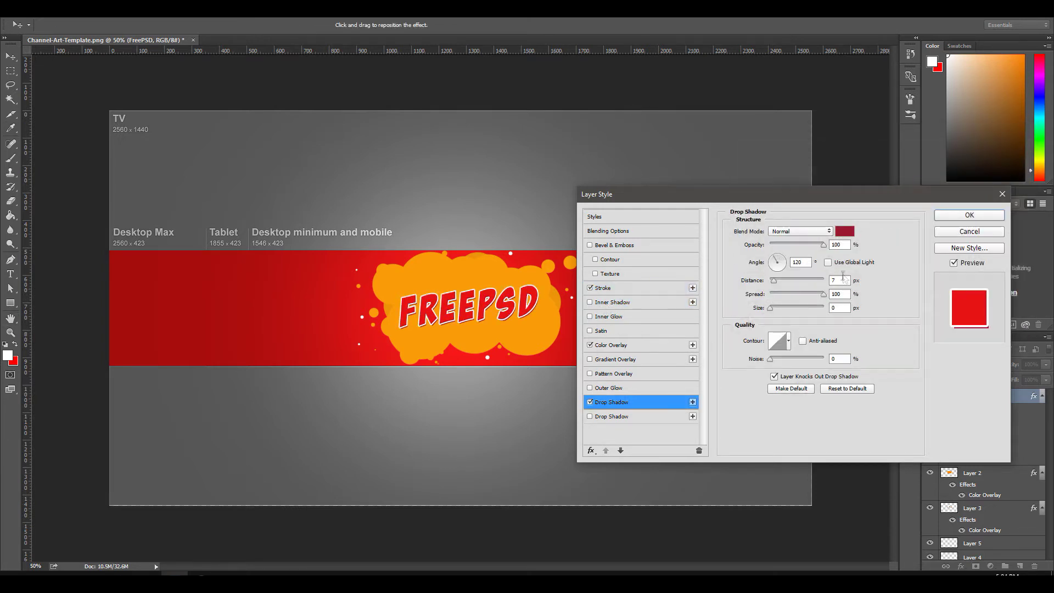
left_click(591, 402)
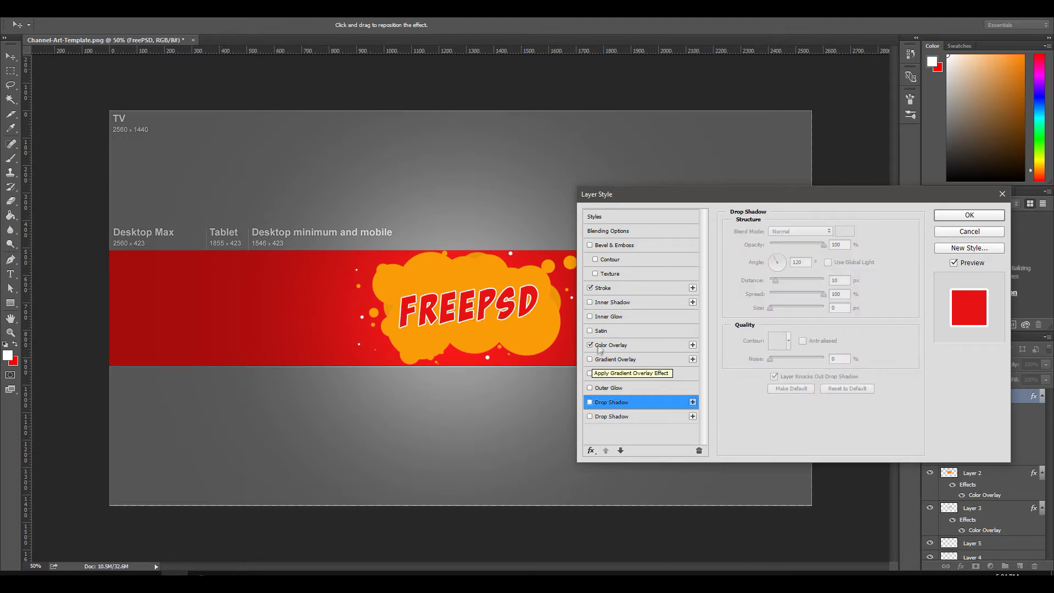
key("Return")
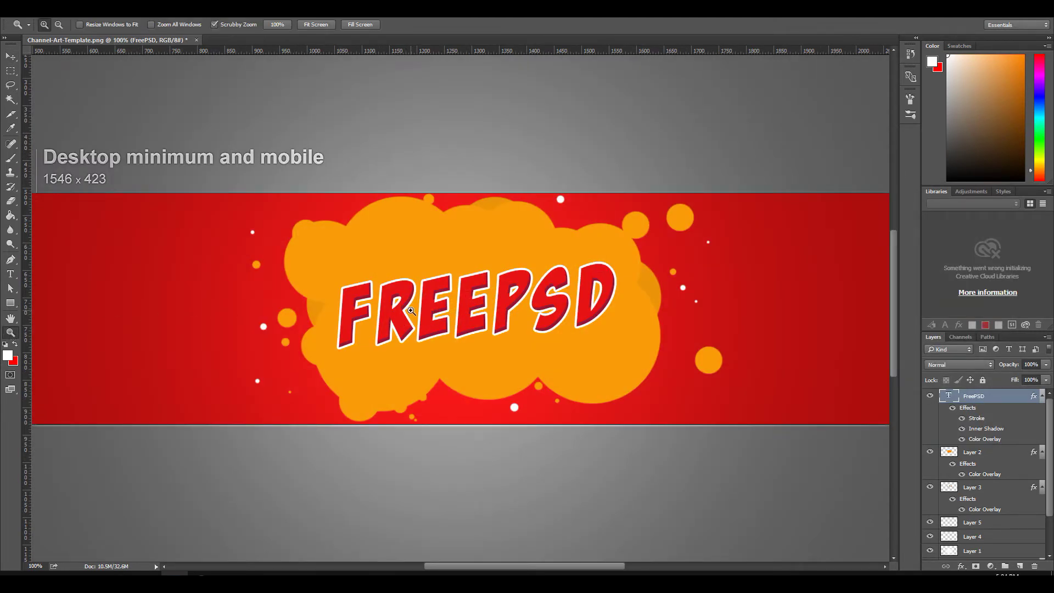
- Try to scale Layer 2 and Layer 3 down together to about 89%
scroll(553, 435, "down", 4)
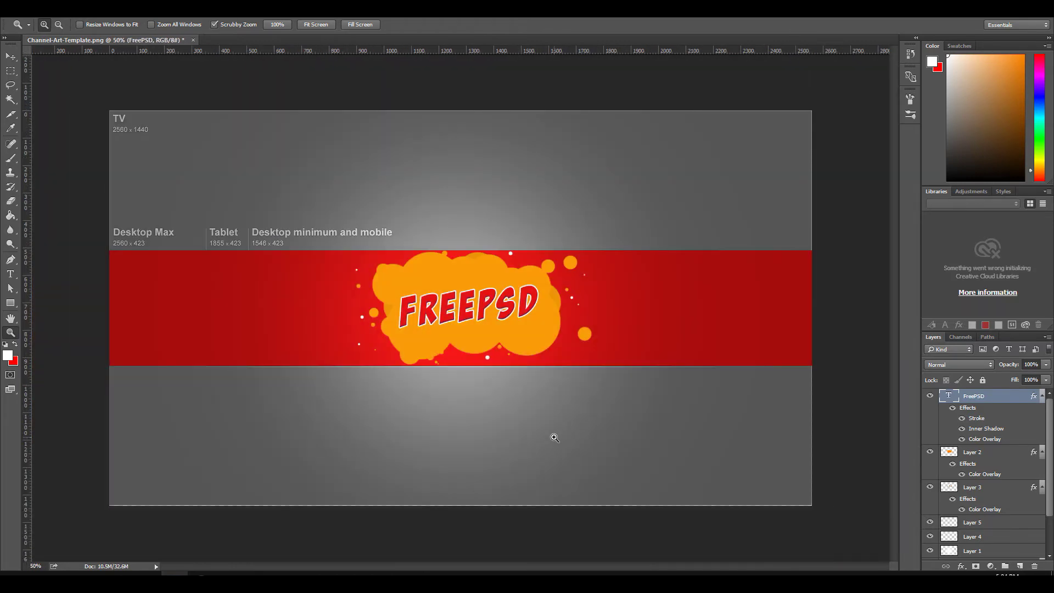
scroll(553, 435, "up", 3)
left_click(931, 455)
left_click(971, 452)
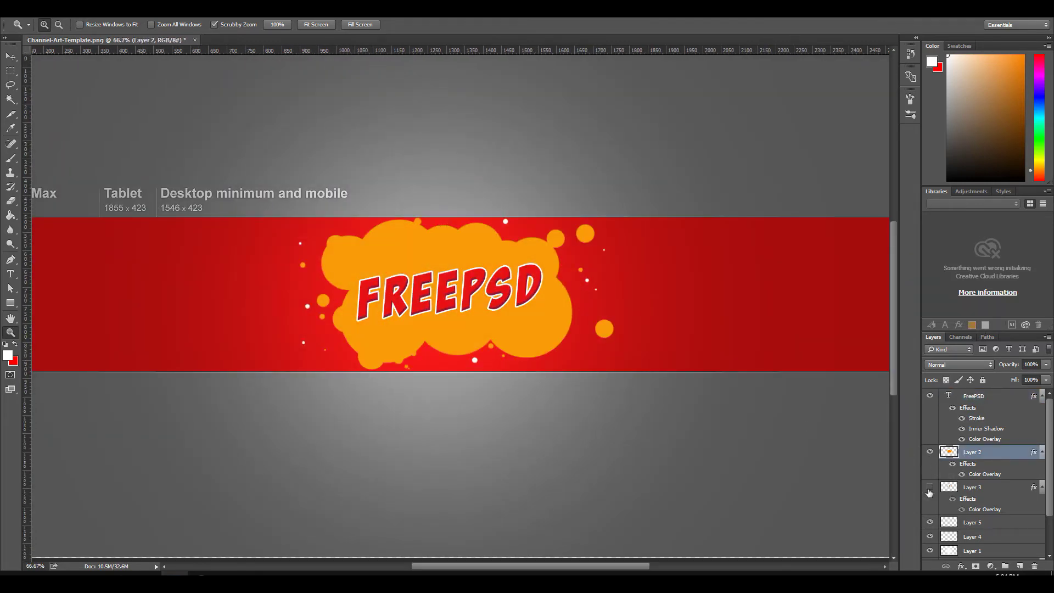
left_click(972, 487, "ctrl")
left_click(930, 522)
key("ctrl+t")
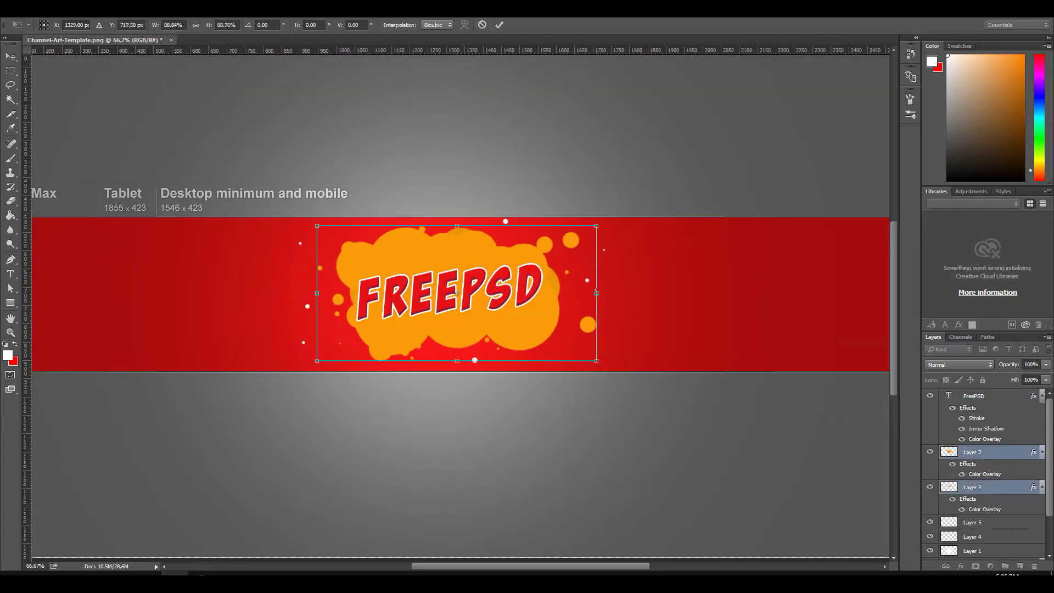
key("Escape")
- Group the cloud, background circle and white dot layers, and scale the group down slightly around the text
key("v")
key("ctrl+g")
key("ctrl+t")
left_click_drag(613, 364, 591, 351)
key("Return")
- Stretch the red Rectangle 1 vertically so it covers the whole canvas
left_click(5, 336)
left_click(573, 341, "alt")
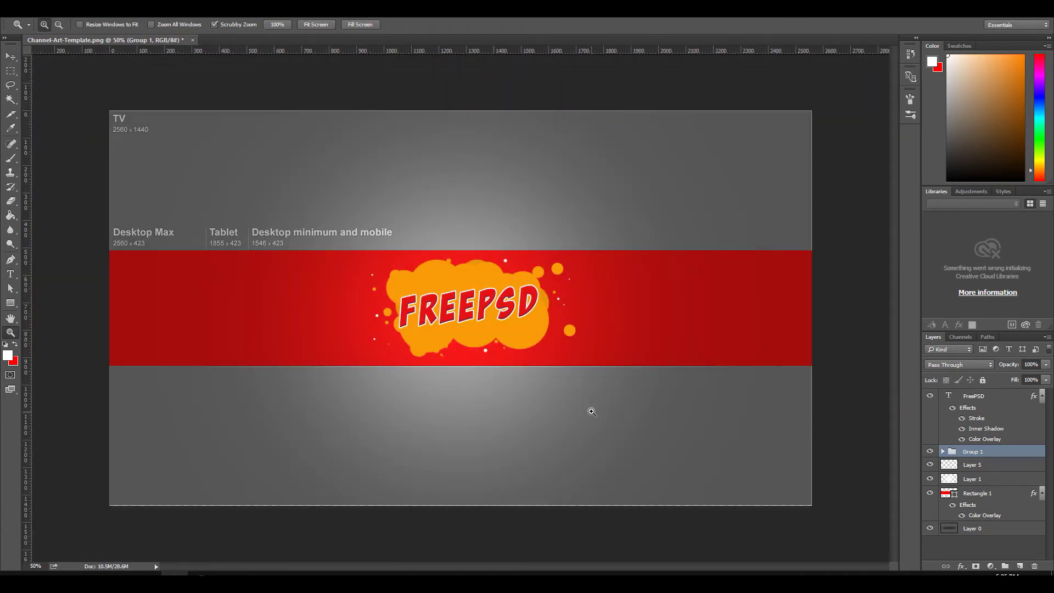
left_click(461, 308)
right_click(564, 349)
left_click(604, 419)
left_click(977, 493)
key("ctrl+t")
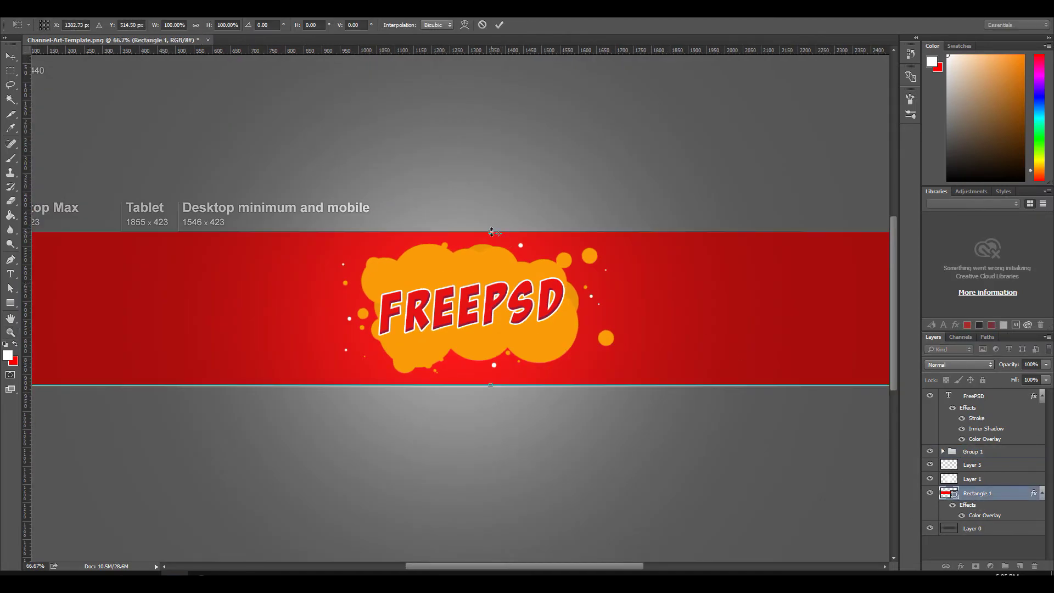
left_click_drag(490, 231, 490, 81)
key("Return")
key("z")
left_click(415, 329)
right_click(299, 338)
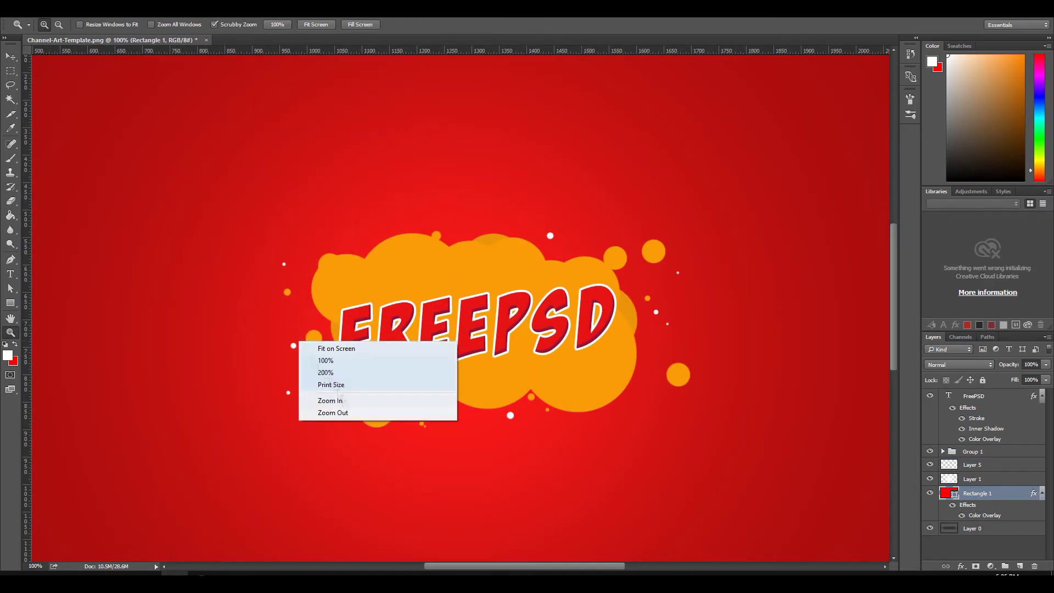
left_click(452, 471)
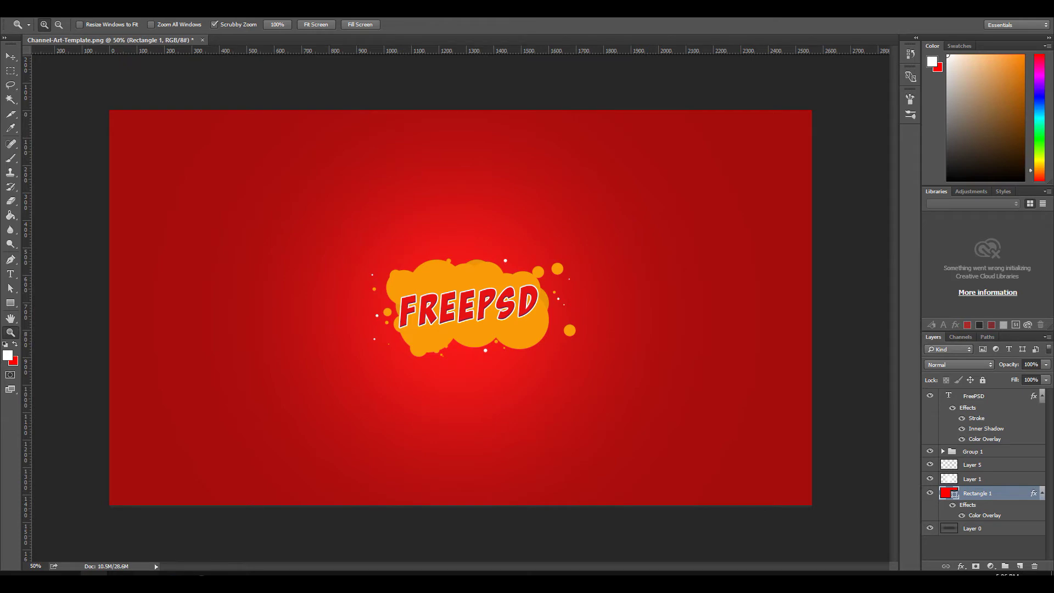
- Place the game-controller-vector image above Rectangle 1, delete its background, and position it against the cloud's left side
left_click_drag(395, 291, 313, 276)
key("w")
left_click(278, 229)
key("Delete")
key("ctrl+d")
key("v")
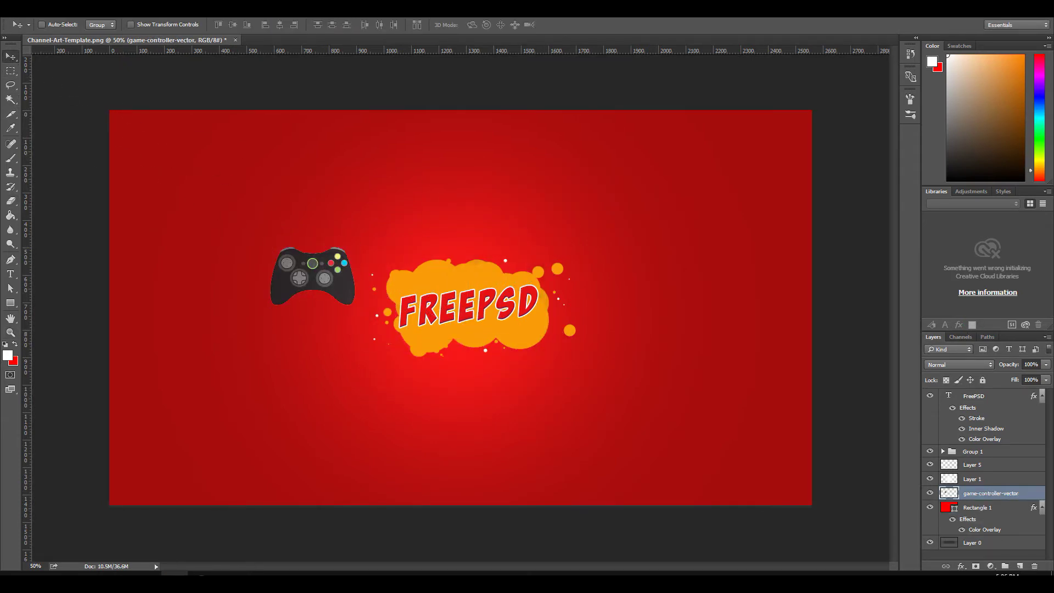
left_click_drag(410, 347, 444, 391)
- Create a new layer group and draw a white circle over the middle of the controller
key("ctrl+g")
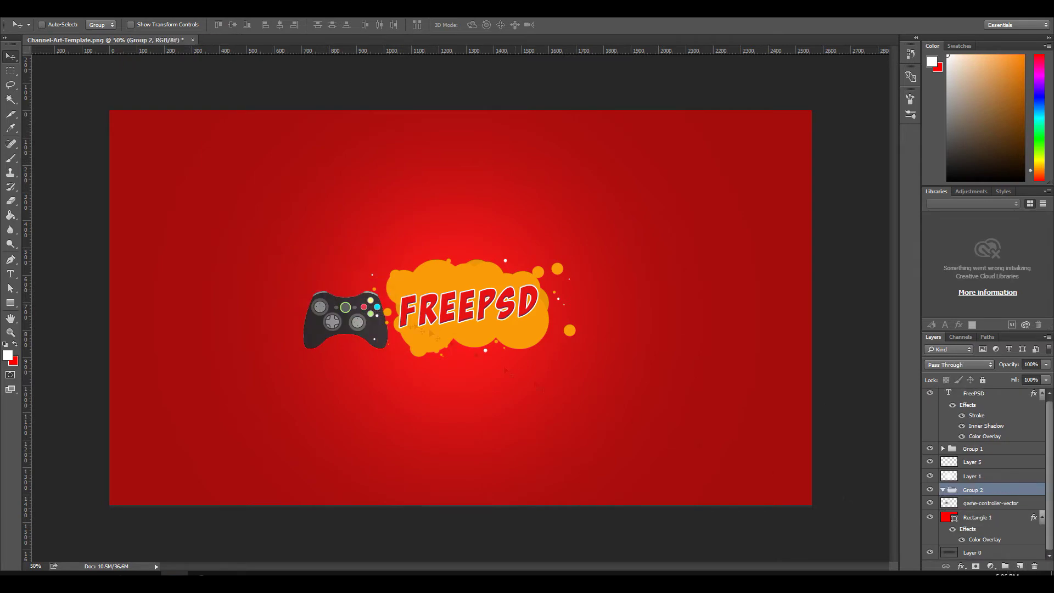
left_click_drag(9, 303, 55, 322)
left_click_drag(382, 284, 345, 305)
key("v")
- Add a dark blue Color Overlay (#2e5075) to the circle
double_click(1007, 385)
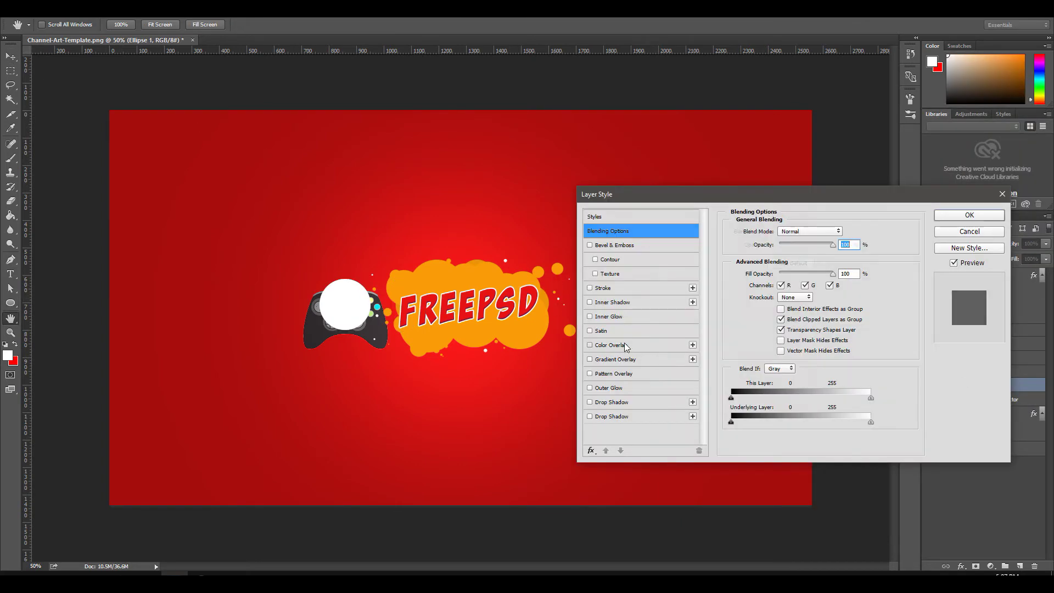
left_click(612, 344)
left_click(838, 245)
left_click(839, 213)
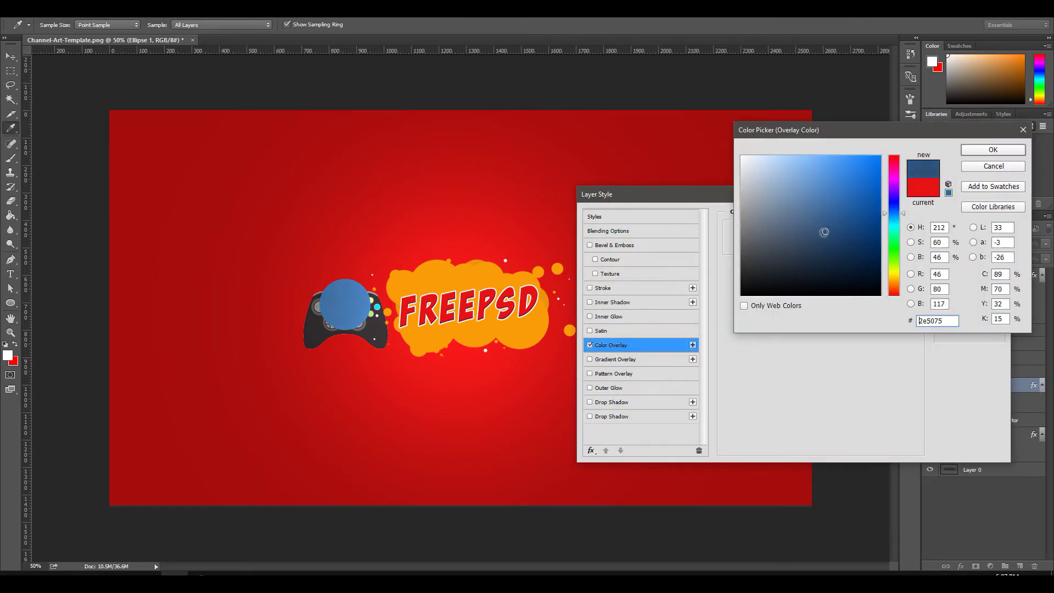
left_click(993, 150)
- Add an 8 px dark orange outside stroke to the circle and apply the layer style
left_click(603, 288)
left_click(769, 314)
left_click(477, 280)
left_click(993, 149)
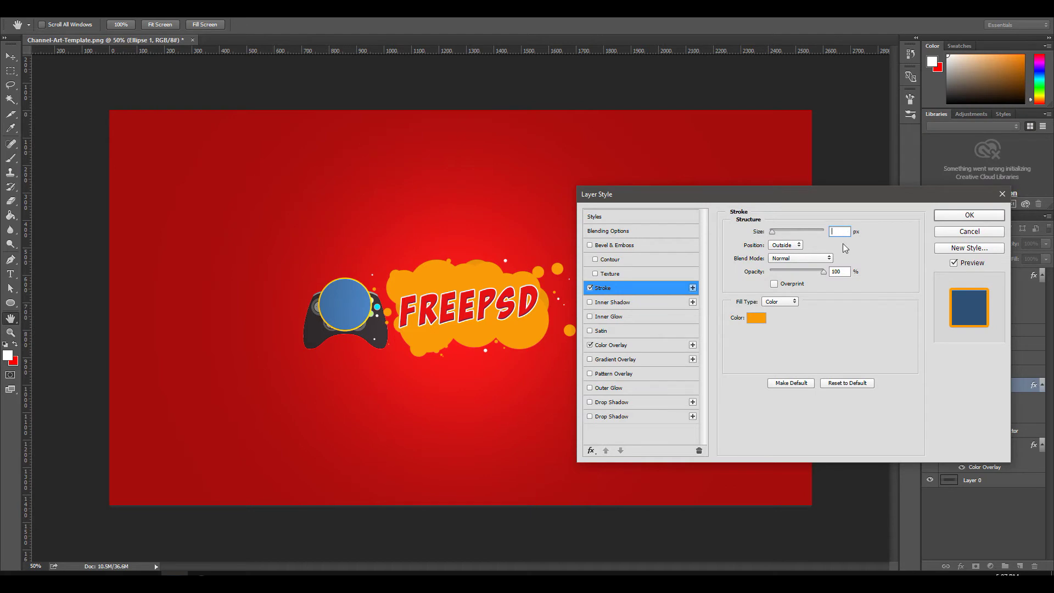
left_click(755, 322)
left_click(868, 188)
left_click(993, 150)
left_click(977, 216)
- Change the circle's Color Overlay to a brighter blue and its stroke to a brighter orange, and apply the layer style
left_click(979, 274)
left_click(982, 287)
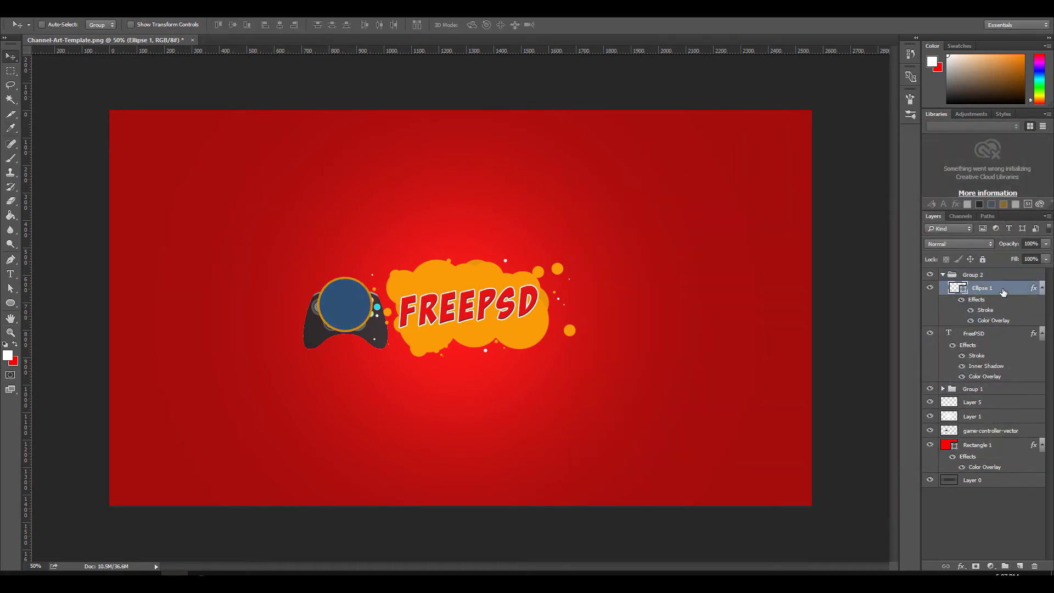
double_click(993, 320)
left_click(844, 231)
left_click(854, 193)
left_click(993, 150)
left_click(603, 288)
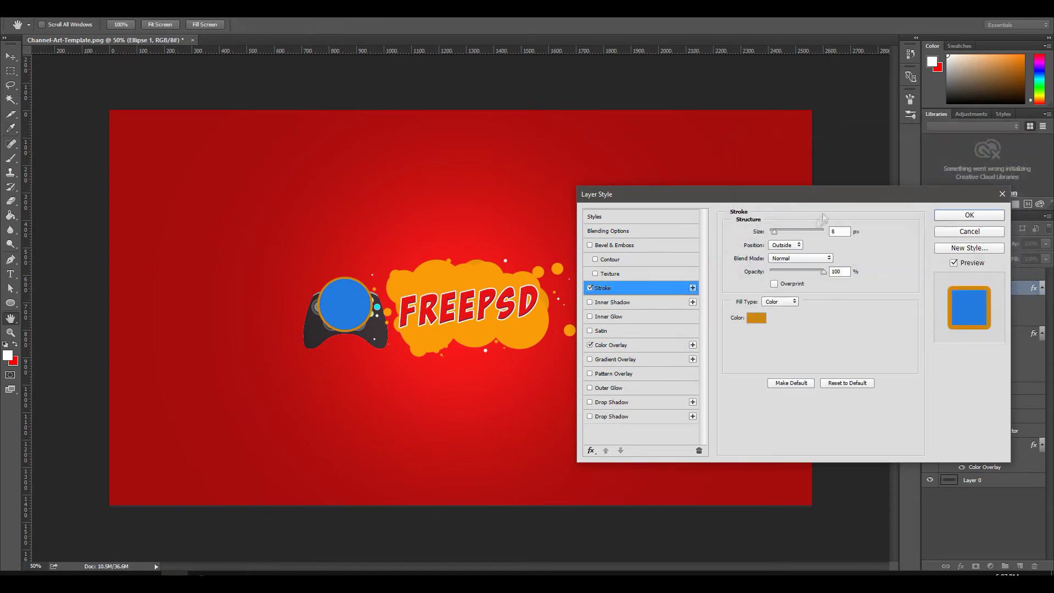
left_click(755, 321)
left_click(993, 149)
left_click(969, 215)
- Convert the Ellipse 1 layer to a smart object and add a fresh orange Stroke effect to it
right_click(1003, 296)
double_click(1000, 287)
key("Escape")
right_click(1015, 288)
left_click(1001, 291)
double_click(1000, 288)
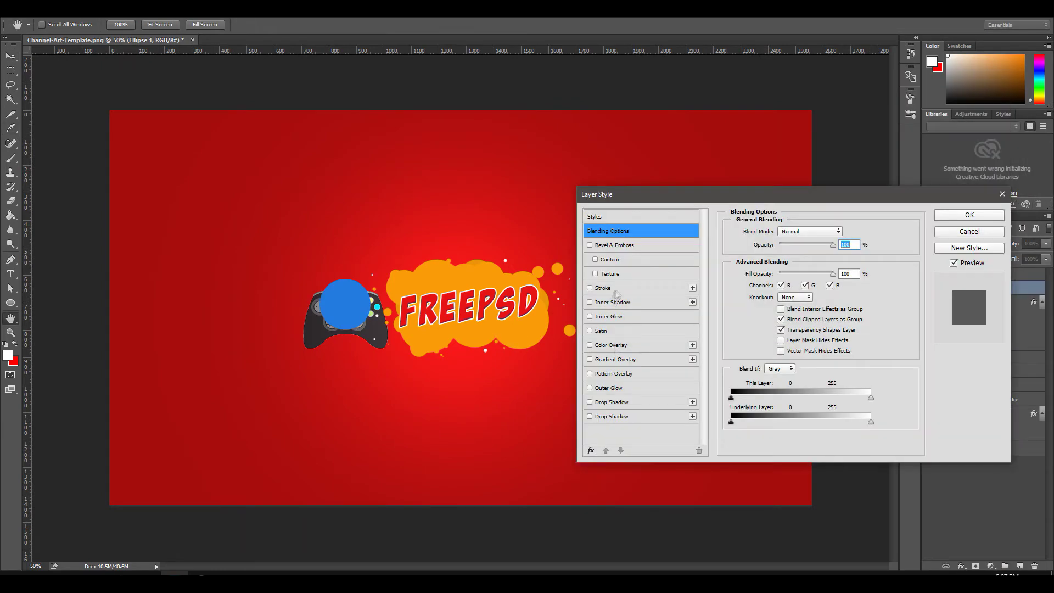
key("Return")
- Place the game-controller-vector layer above Ellipse 1 in Group 2, rotate it -15° and position it over the circle
left_click_drag(943, 420, 983, 284)
right_click(982, 288)
left_click(883, 270)
key("ctrl+t")
left_click_drag(420, 264, 384, 258)
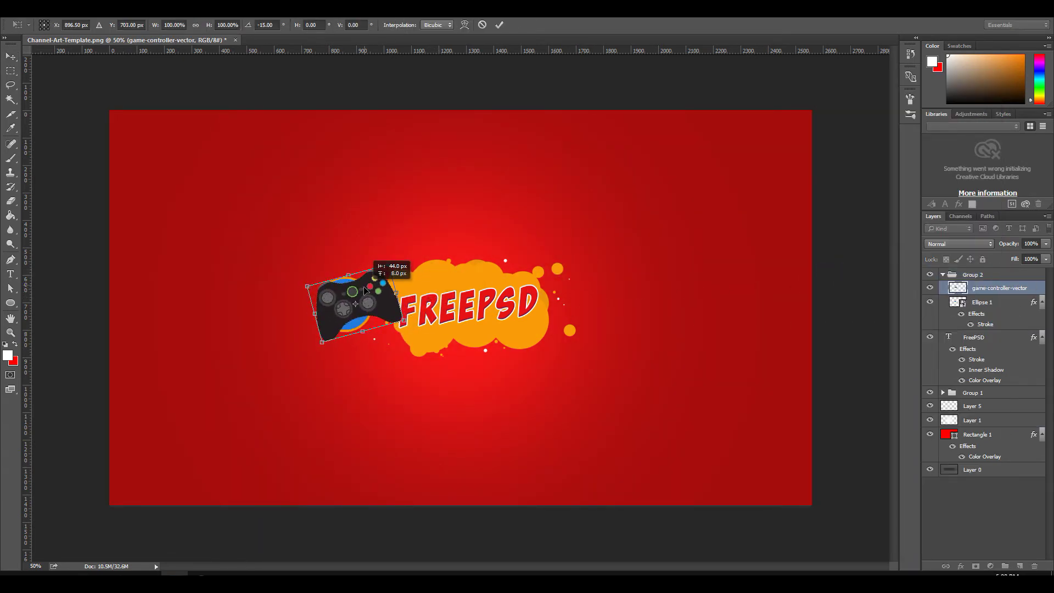
left_click_drag(366, 307, 369, 309)
key("Escape")
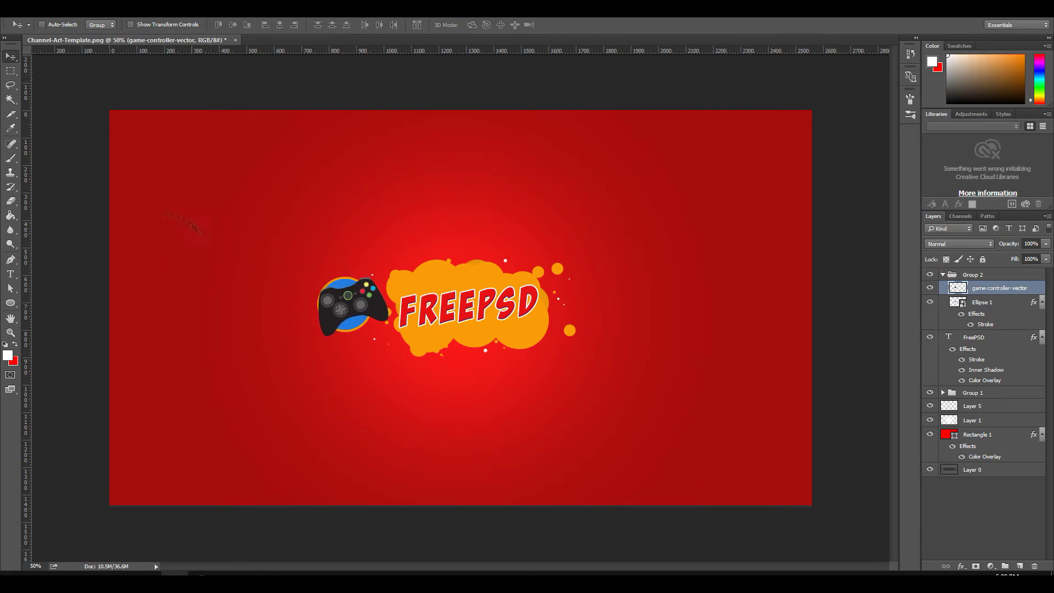
- Put the part of the controller nearest the cloud on its own layer and clip the game-controller-vector layer to the circle
key("ctrl+j")
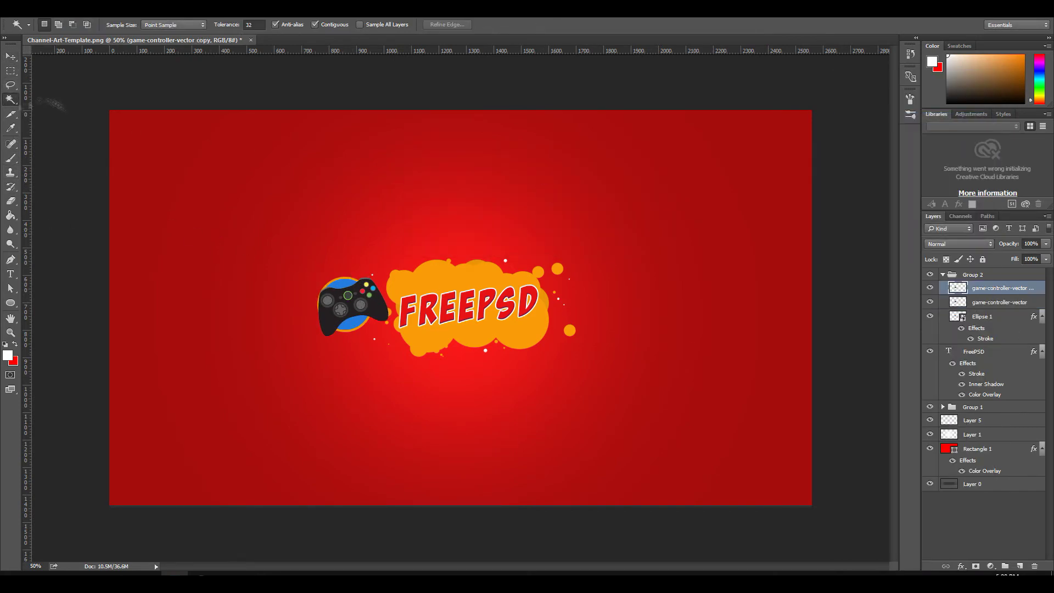
key("m")
left_click_drag(357, 245, 446, 371)
right_click(383, 297)
left_click(449, 392)
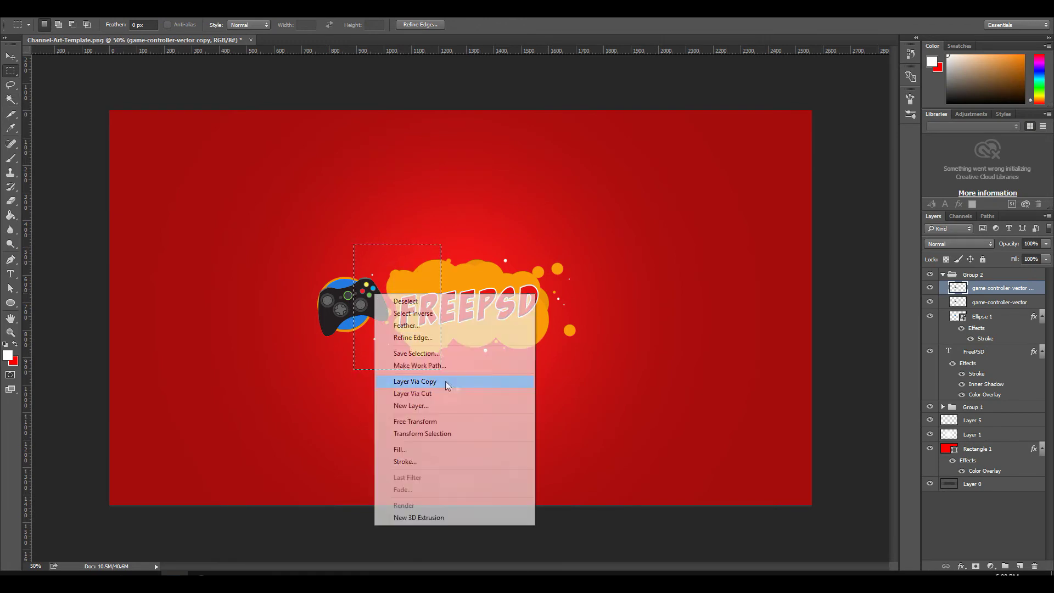
right_click(988, 302)
left_click(922, 274)
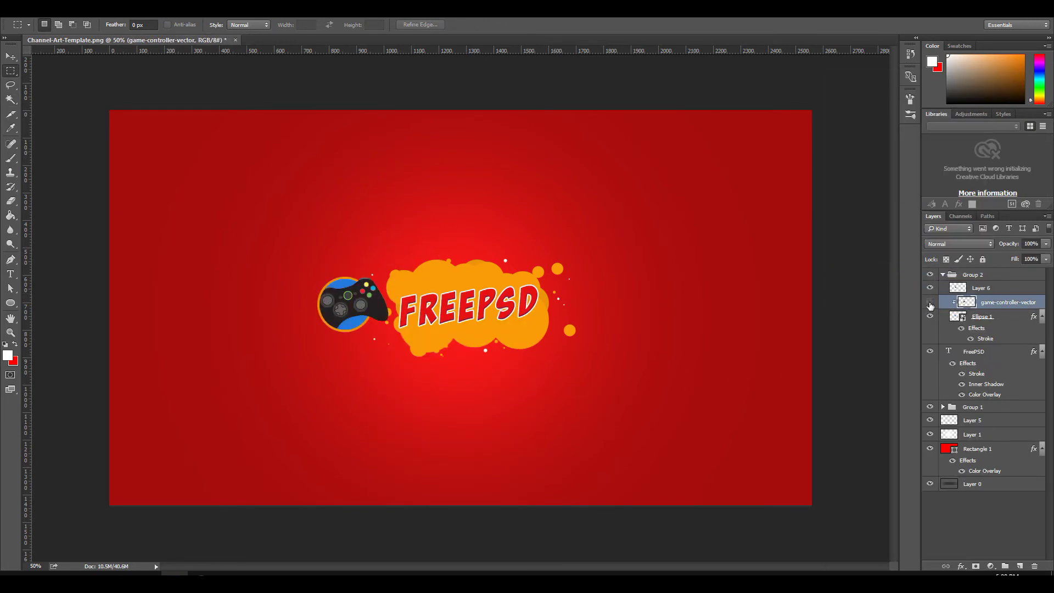
- Collapse Group 2 and the side panels, keeping Layers open, and shift the controller badge slightly down beside the cloud
left_click(943, 274)
left_click(916, 37)
left_click(1020, 145)
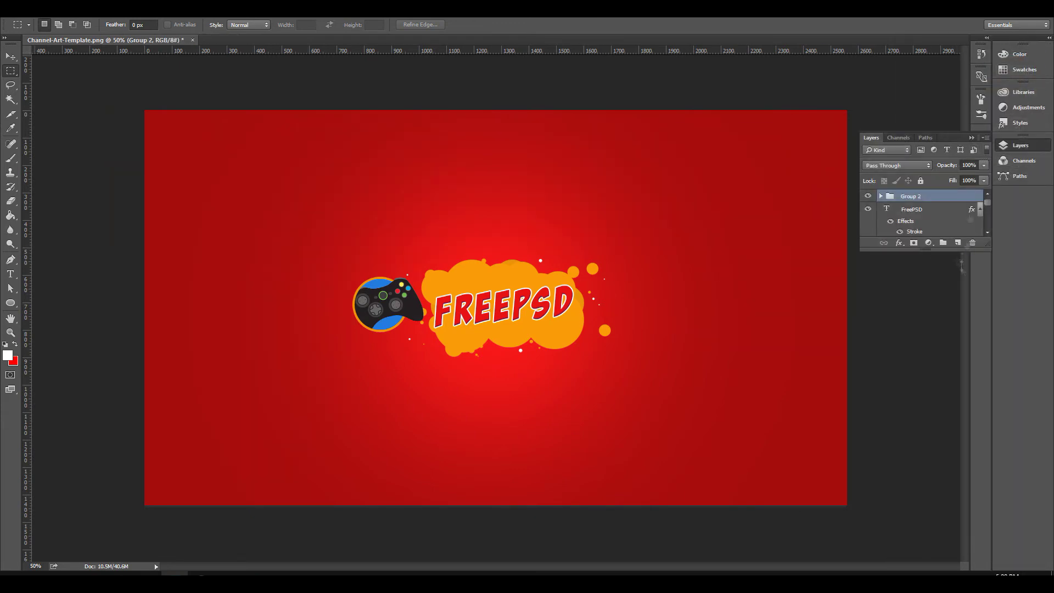
left_click(868, 265)
left_click(867, 265)
key("v")
mouse_move(373, 233)
left_mouse_down()
mouse_move(403, 242)
mouse_move(363, 242)
left_mouse_up()
right_click(921, 197)
key("Escape")
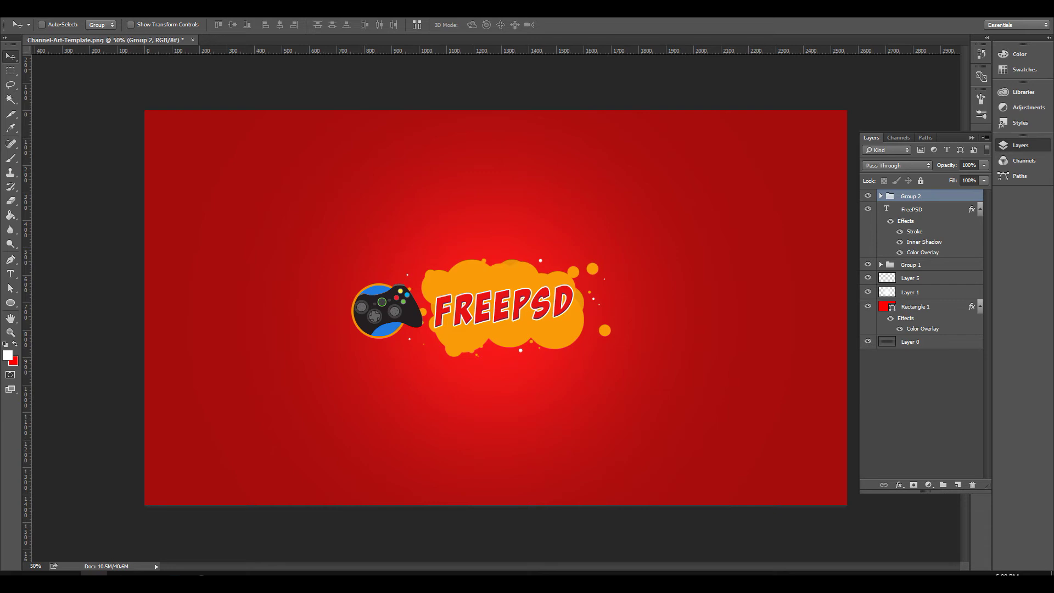
- Place the device-camera-icon image over the end of the FreePSD text and rotate it slightly clockwise
left_click_drag(538, 354, 550, 312)
key("Return")
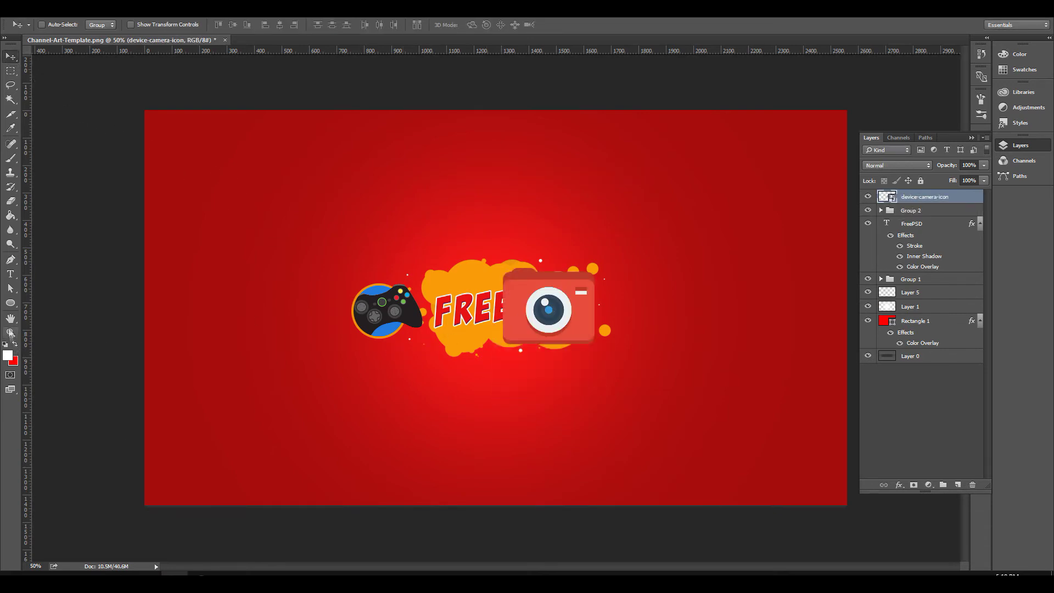
key("z")
left_click(608, 359)
double_click(10, 333)
key("v")
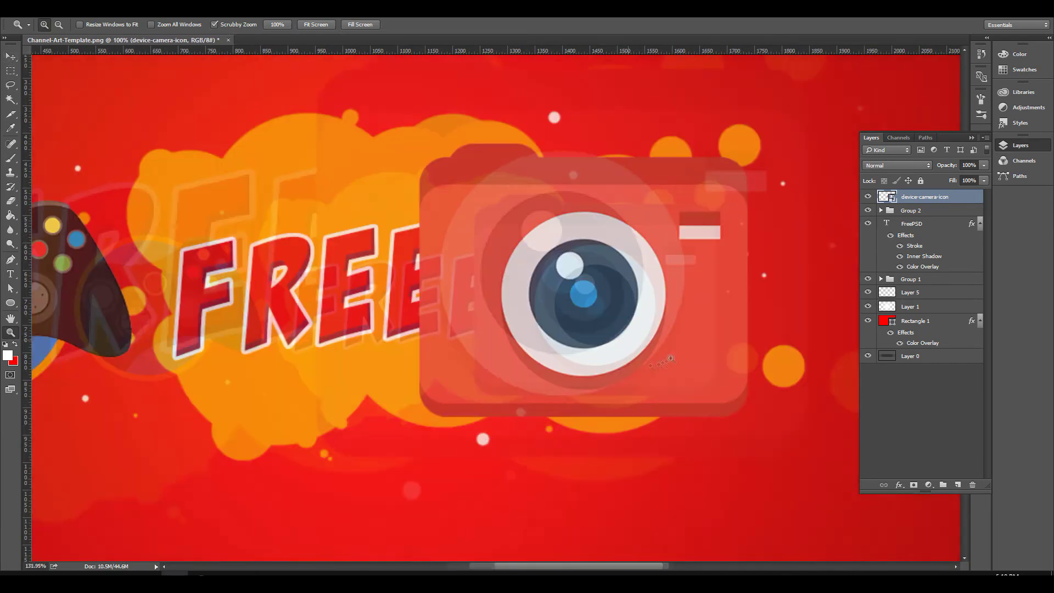
left_click_drag(536, 313, 604, 301)
key("ctrl+t")
left_click_drag(741, 198, 755, 245)
key("Return")
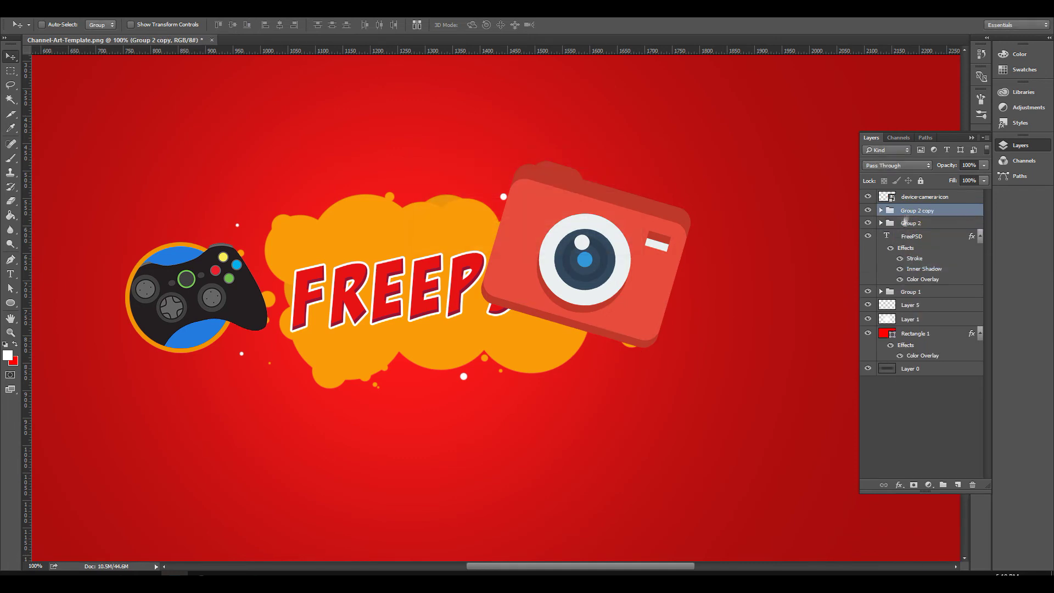
- Duplicate Group 2, move the camera icon into the copy and remove the duplicated controller layers from it
key("ctrl+j")
left_click_drag(914, 223, 911, 237)
left_click(422, 258, "ctrl")
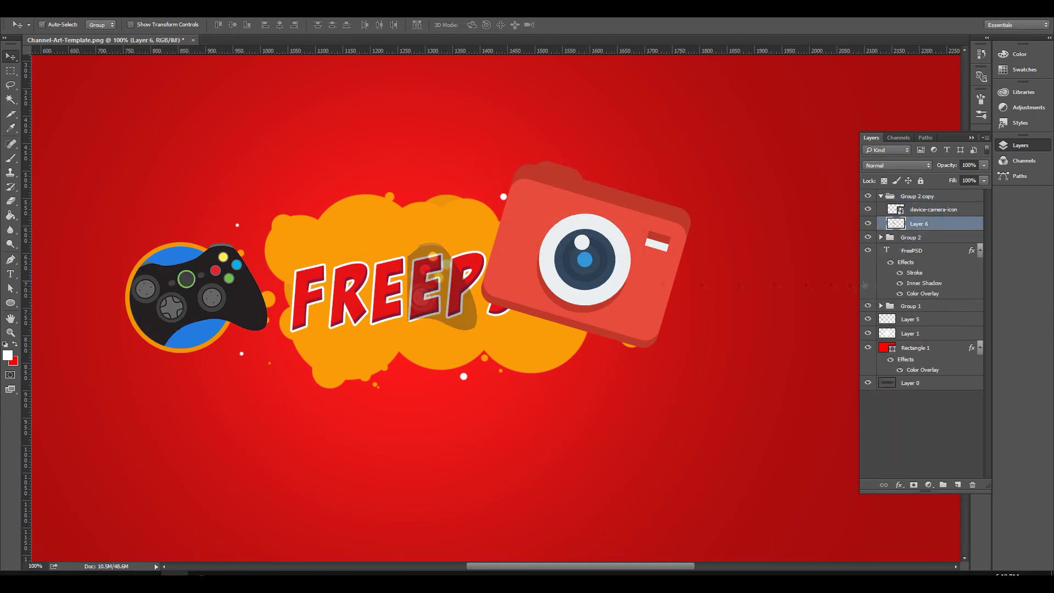
right_click(933, 250)
left_click(812, 254)
left_click_drag(927, 264, 927, 218)
- Move the copied circle and camera past the cloud's D end and enlarge the circle to suit the camera
left_click_drag(269, 218, 547, 209)
left_click_drag(662, 206, 756, 240)
left_click_drag(735, 296, 560, 220)
key("ctrl+t")
left_click_drag(785, 247, 724, 312)
key("Return")
- Copy the camera's cloud-facing half to its own layer and clip the device-camera-icon layer to the Ellipse 1 copy circle
key("m")
left_click_drag(510, 165, 695, 420)
right_click(670, 305)
left_click(700, 309)
right_click(928, 209)
left_click(823, 258)
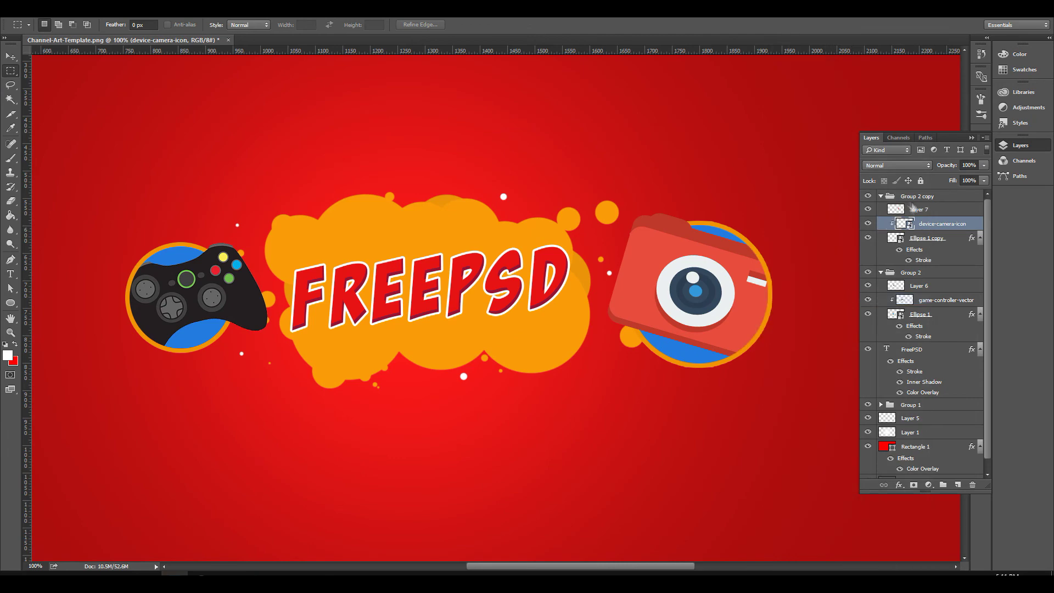
- Collapse Group 2 copy and reposition the whole camera badge close to the cloud, opposite the controller
left_click(880, 196)
left_click(902, 197)
key("v")
left_click_drag(556, 269, 582, 269)
key("z")
right_click(248, 337)
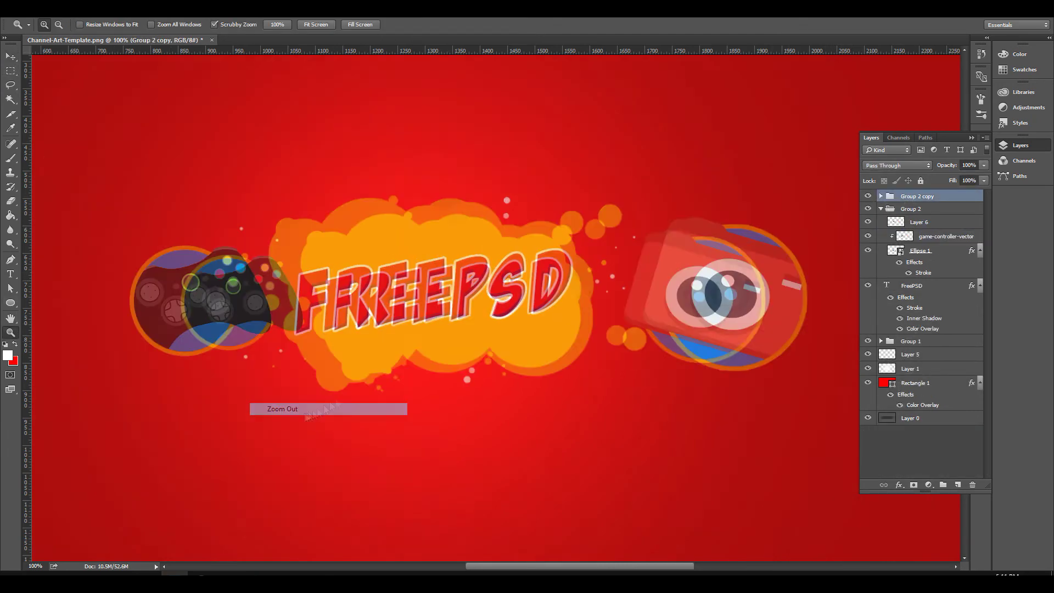
left_click(291, 412)
key("v")
left_click_drag(568, 241, 554, 229)
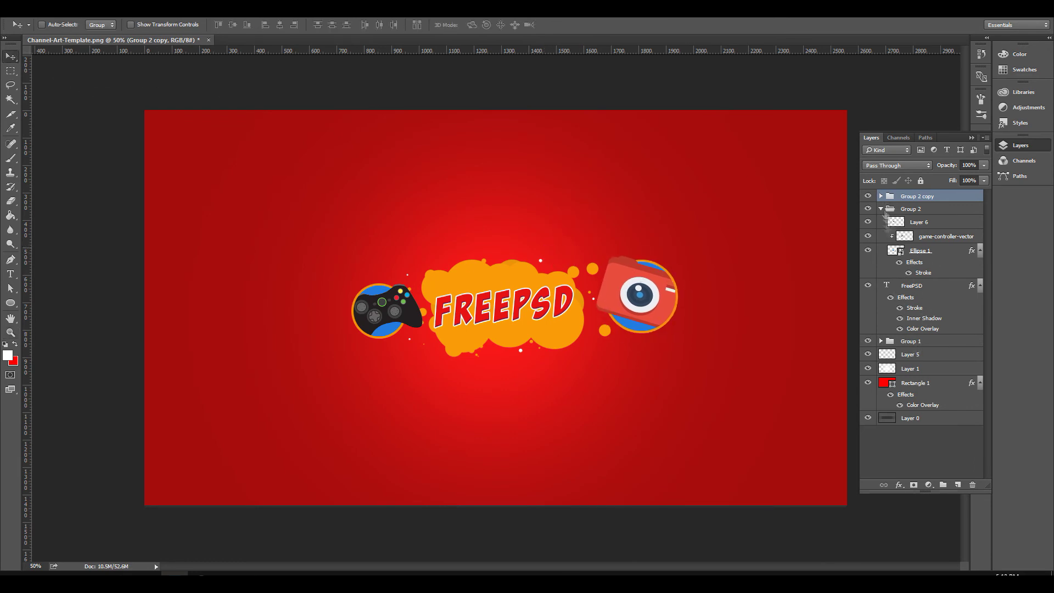
- Bring the FreePSD text layer to the top of the stack and group the layers from Group 2 copy through Layer 5
left_click_drag(904, 291, 883, 192)
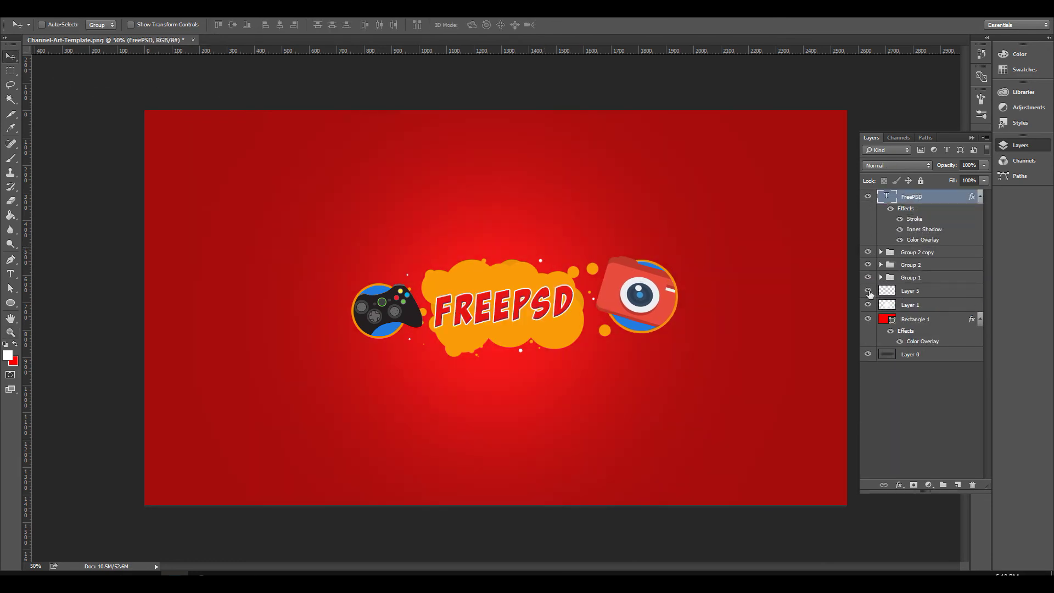
left_click(909, 290)
left_click(911, 252, "shift")
key("ctrl+g")
- Check the artwork's centering with temporary rectangular selections, and nudge Group 3 and the FreePSD text slightly left
key("m")
left_click_drag(145, 142, 802, 440)
left_click_drag(417, 483, 714, 404)
key("ctrl+d")
key("v")
key("shift+Left")
left_click(927, 197)
key("shift+Left")
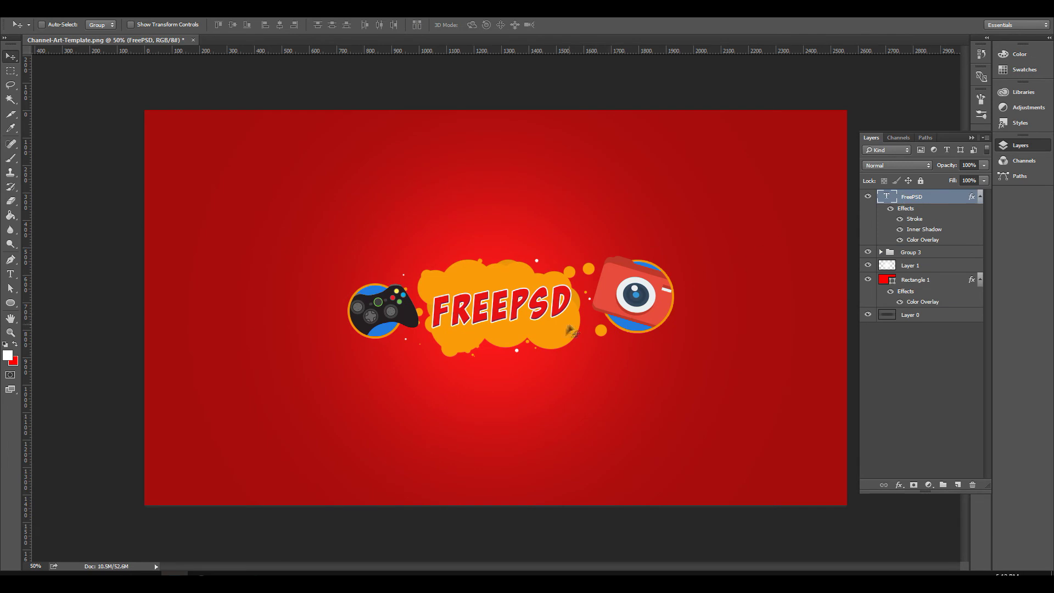
- Replace the FreePSD text's Inner Shadow with a dark red Drop Shadow at 120°, 10 px distance, 100% spread and 0 px size
double_click(923, 239)
left_click(771, 163)
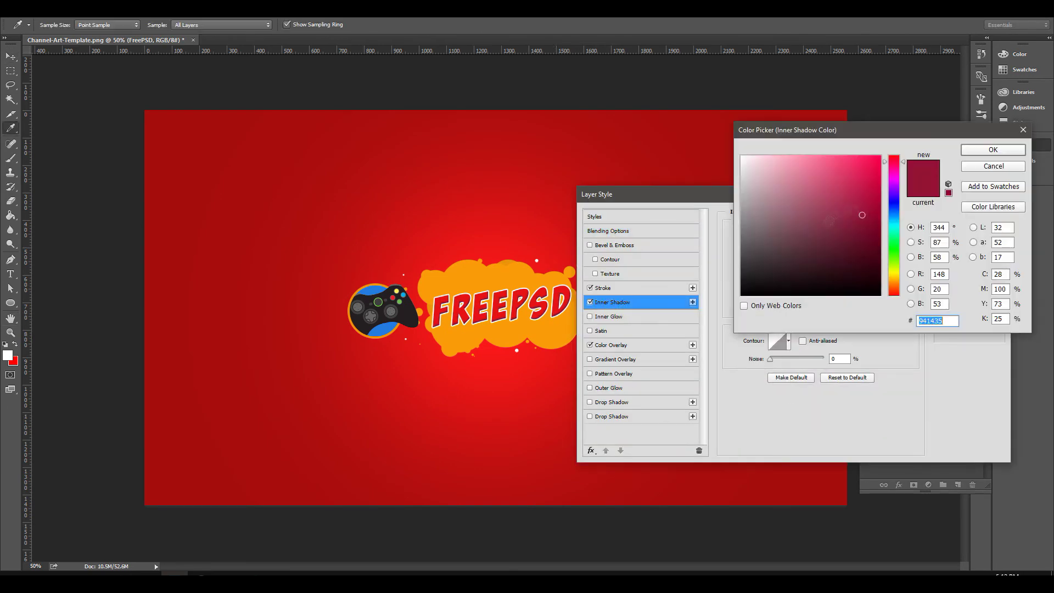
left_click(935, 149)
left_click(907, 200)
key("z")
left_click(490, 347)
double_click(939, 199)
left_click(612, 302)
left_click(611, 402)
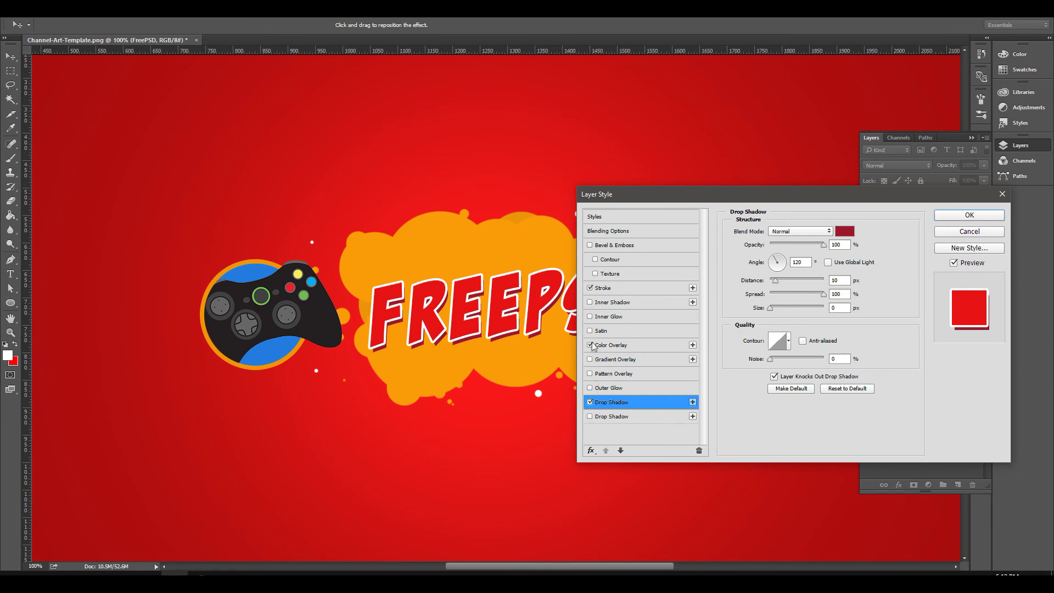
- Disable the text's Stroke and add a white Color Dodge Drop Shadow at -60° with 100% spread and 3 px size
left_click(590, 288)
left_click(589, 416)
left_click(804, 262)
type("120")
mouse_move(771, 307)
left_mouse_down()
mouse_move(775, 280)
mouse_move(772, 307)
left_mouse_up()
left_click(611, 402)
left_click(611, 416)
left_click(797, 262)
type("-30")
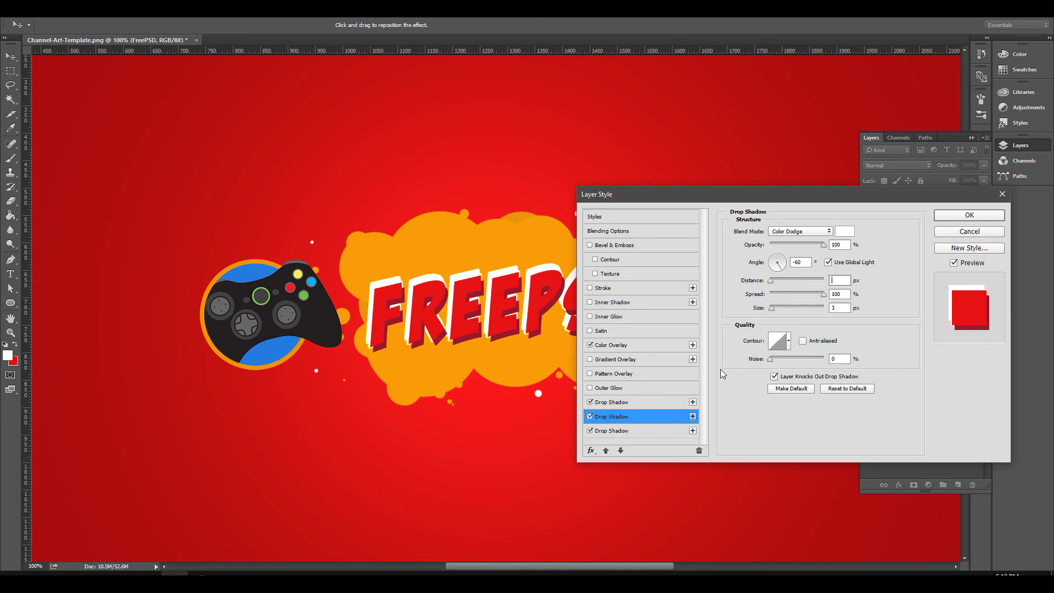
- Set one white Drop Shadow to -60° and 1 px distance, another to 133°, 5 px distance and 4 px size, and apply
left_click(609, 431)
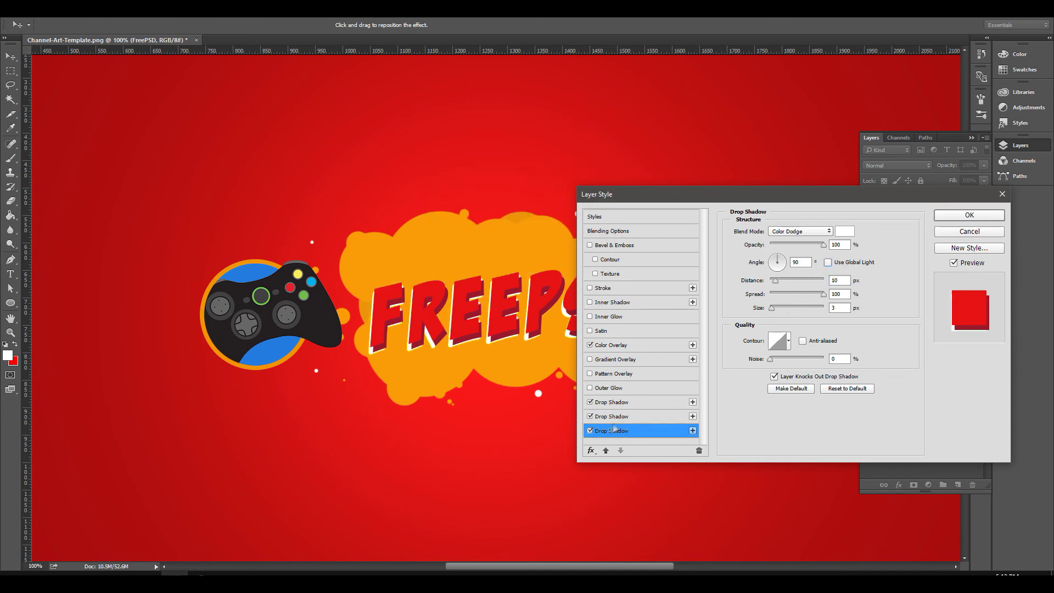
type("-60")
key("Tab")
type("1")
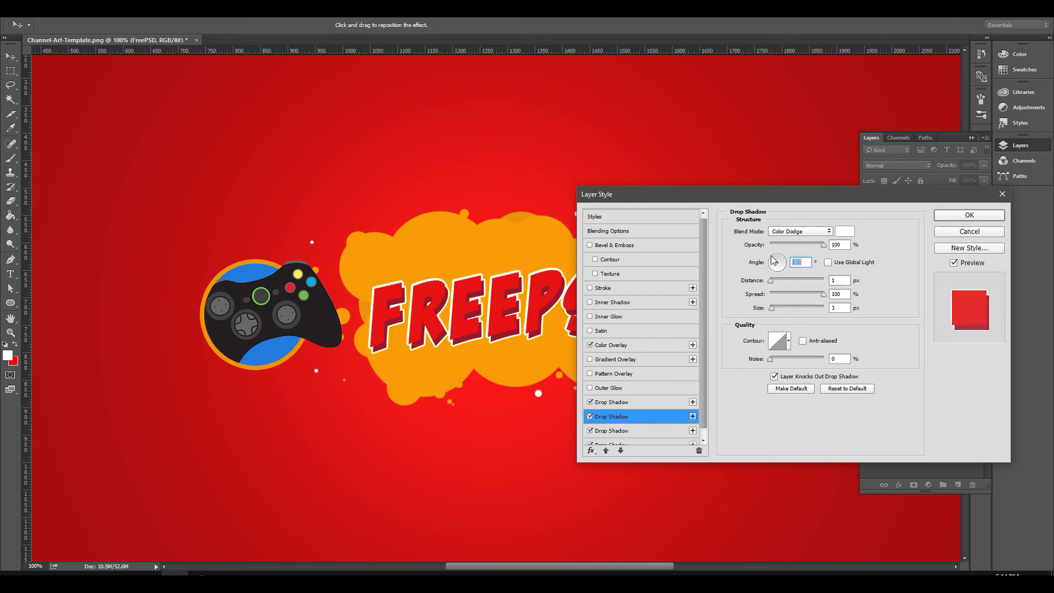
type("4")
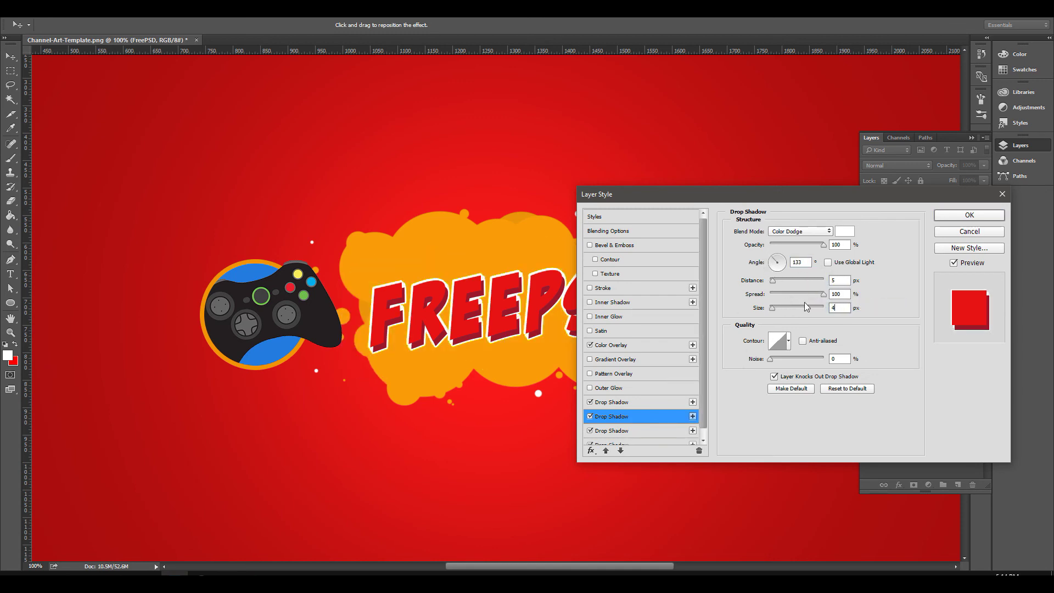
key("Return")
- Set the text's dark red Drop Shadow distance to 5 px and apply the layer style
key("z")
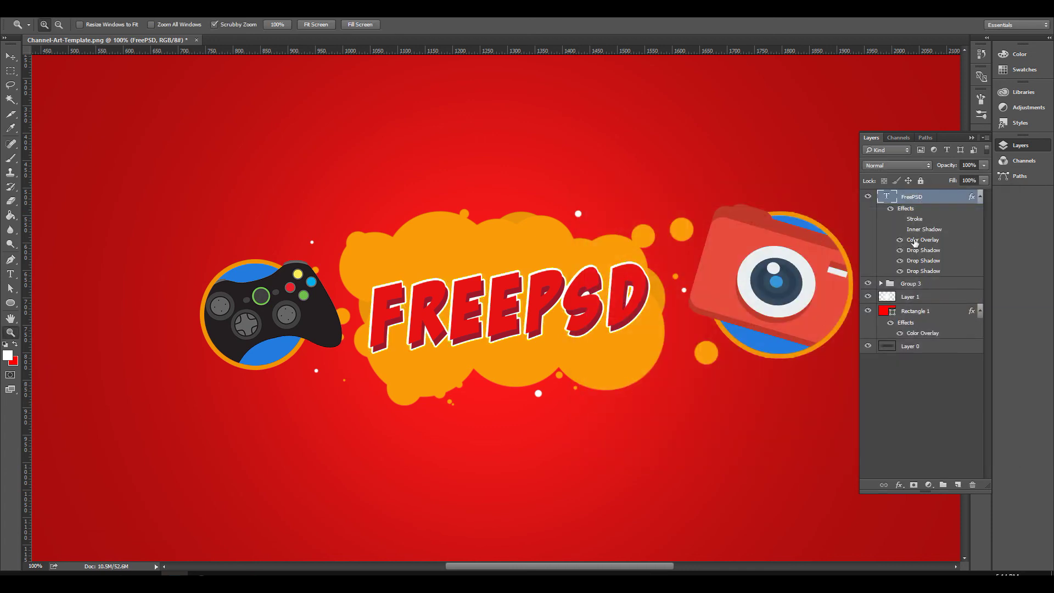
double_click(939, 223)
left_click(609, 402)
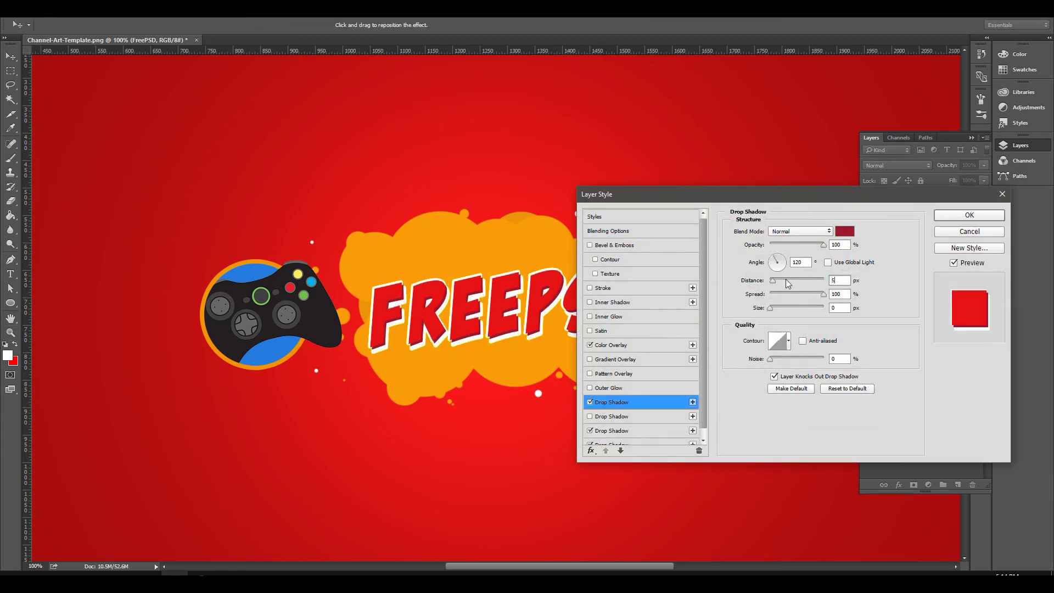
left_click(612, 431)
key("Return")
right_click(342, 325)
left_click(376, 395)
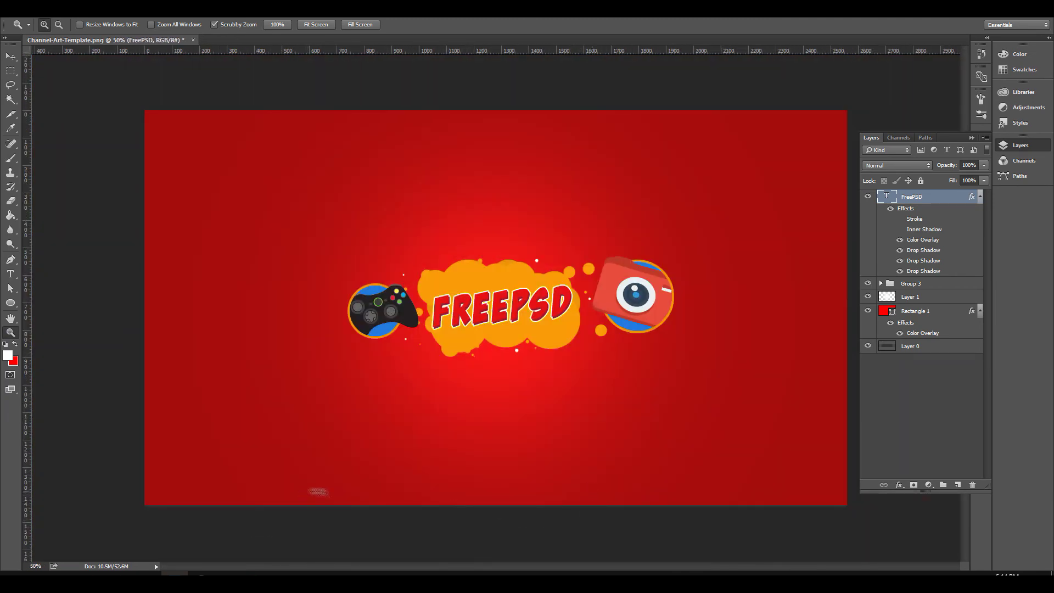
- Change the hue of Rectangle 1's Color Overlay
double_click(940, 311)
left_click(611, 345)
left_click(842, 233)
left_click_drag(894, 159, 894, 166)
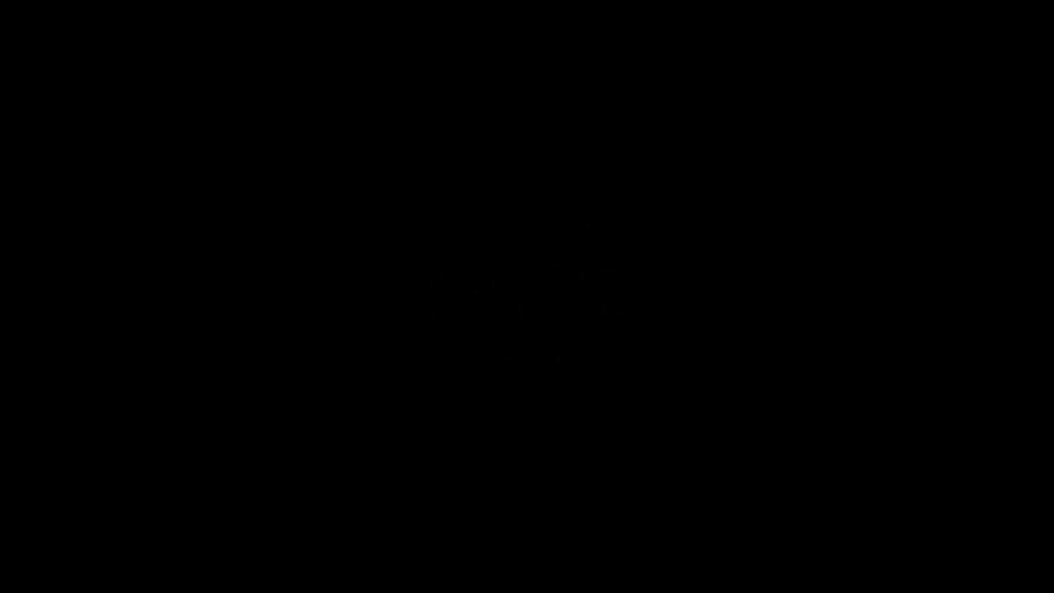